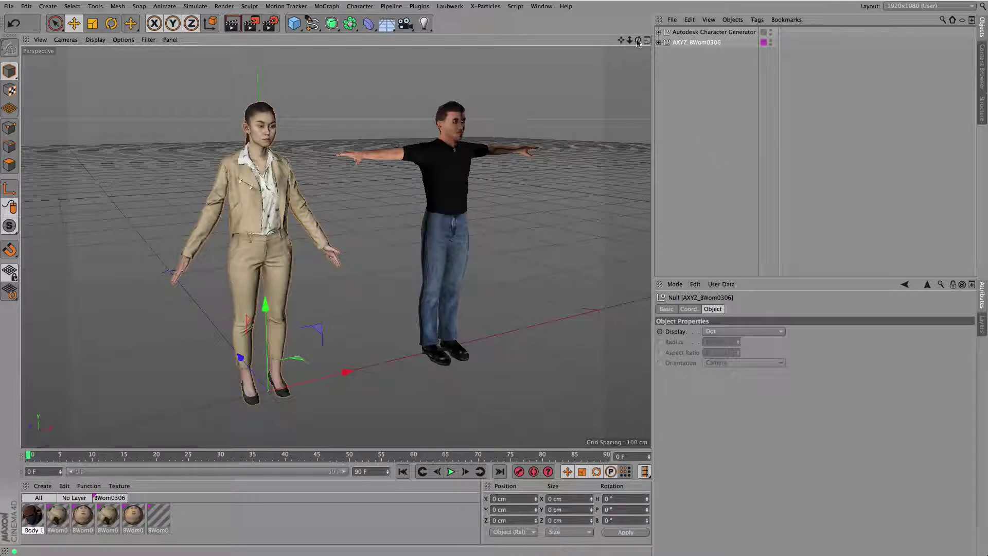
Step: Add a Hip handle object to the scene with the two characters
{"action": "left_click_drag", "start_coordinate": [638, 40], "coordinate": [674, 49]}
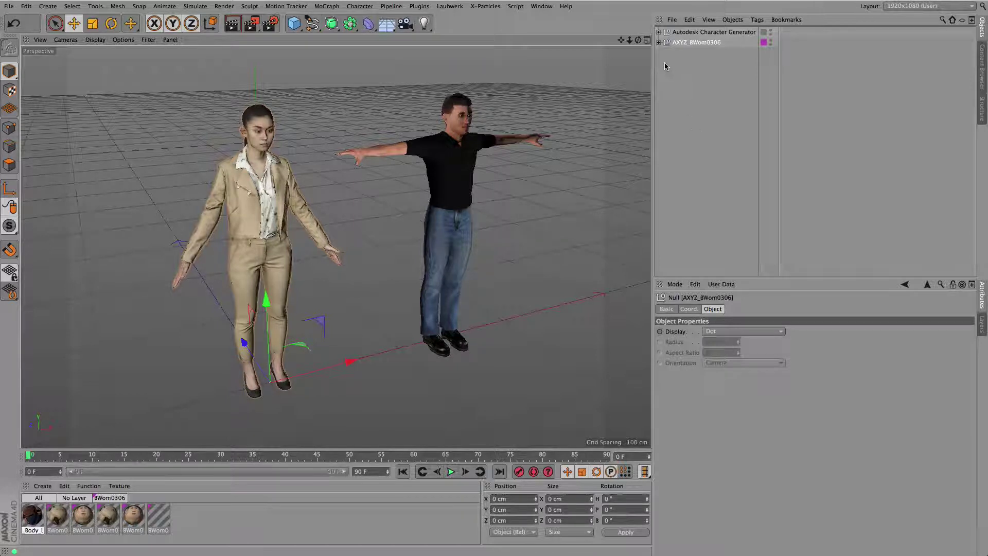
{"action": "left_click", "coordinate": [420, 6]}
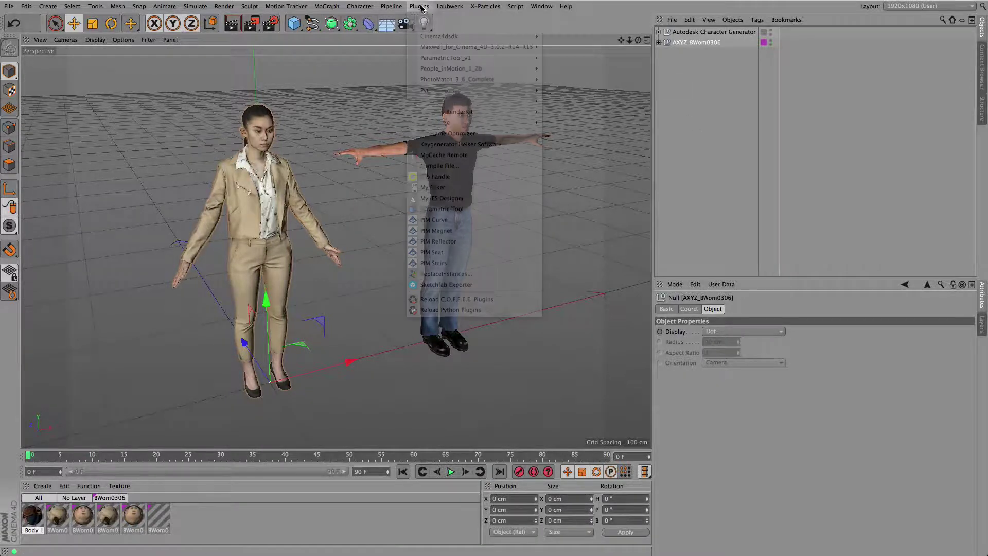
{"action": "left_click", "coordinate": [438, 176]}
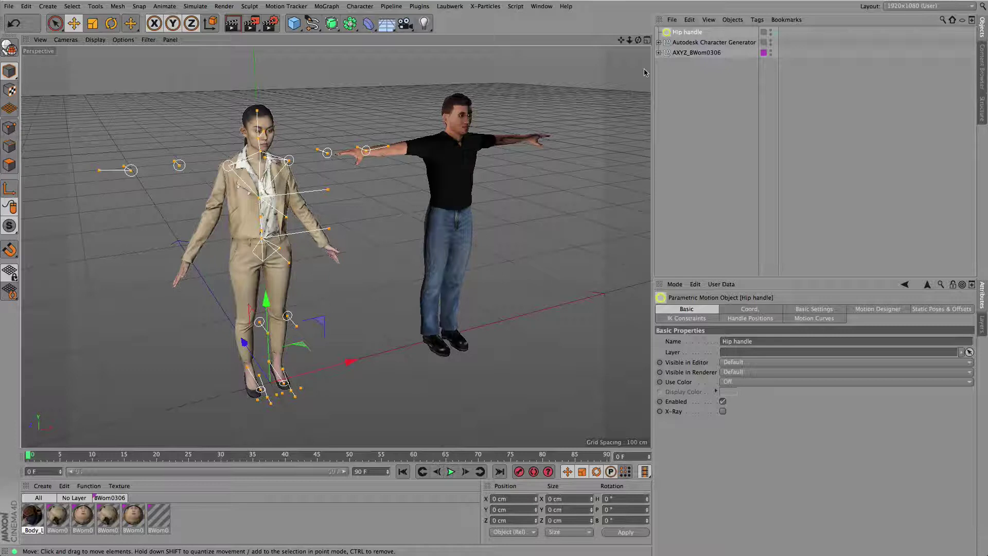
Step: Expand the Hip handle's joint links in the basic settings and set the preset rig type to AXYZ Design
{"action": "left_click", "coordinate": [822, 311]}
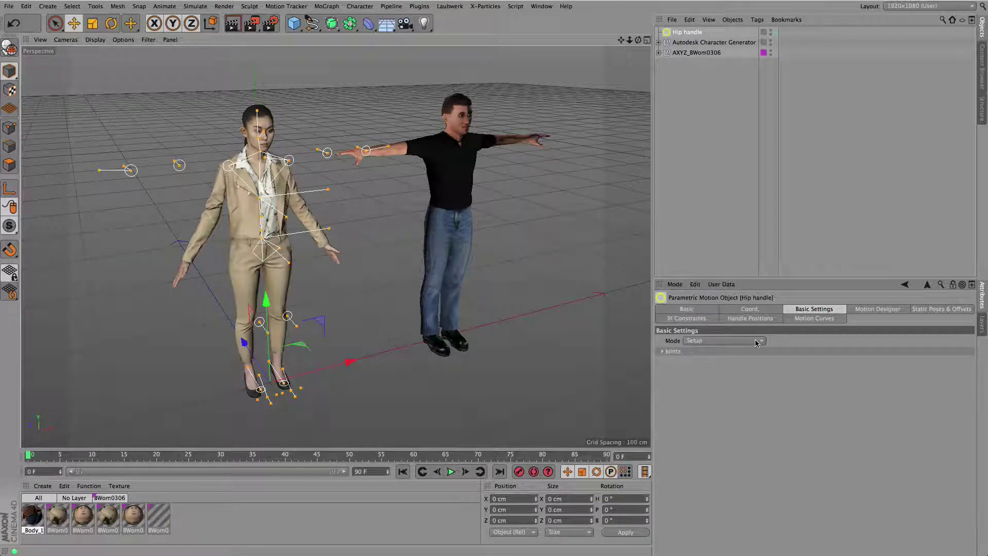
{"action": "left_click", "coordinate": [662, 352]}
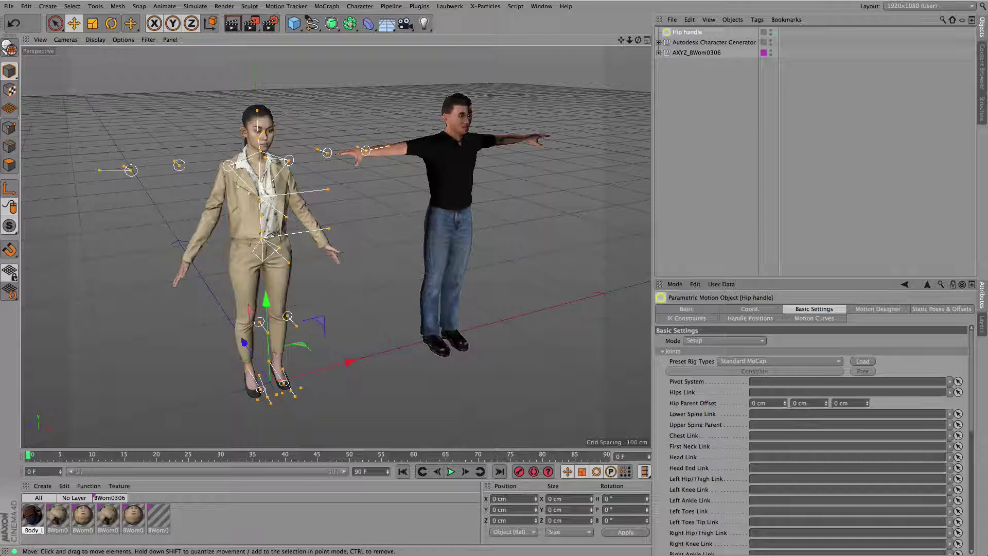
{"action": "left_click", "coordinate": [791, 363]}
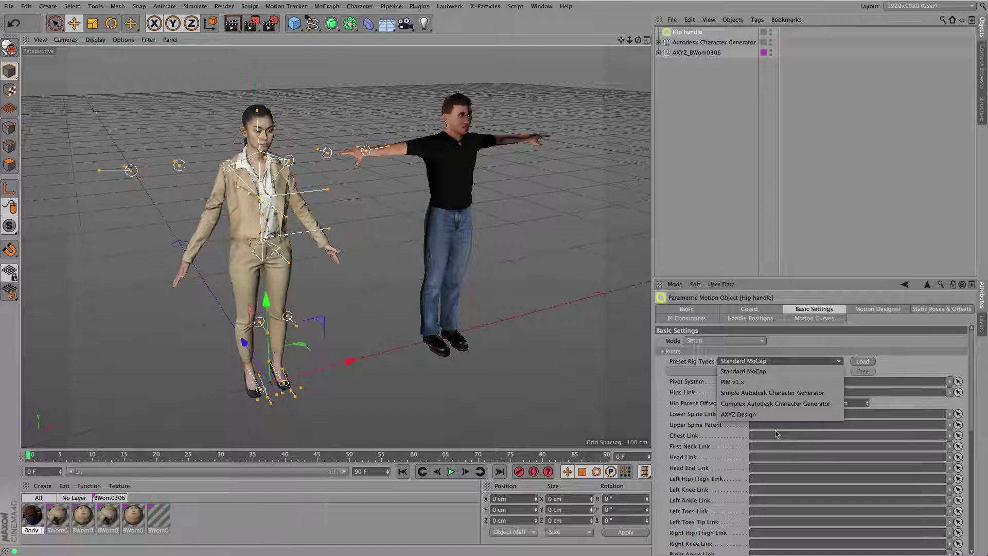
{"action": "left_click", "coordinate": [744, 415]}
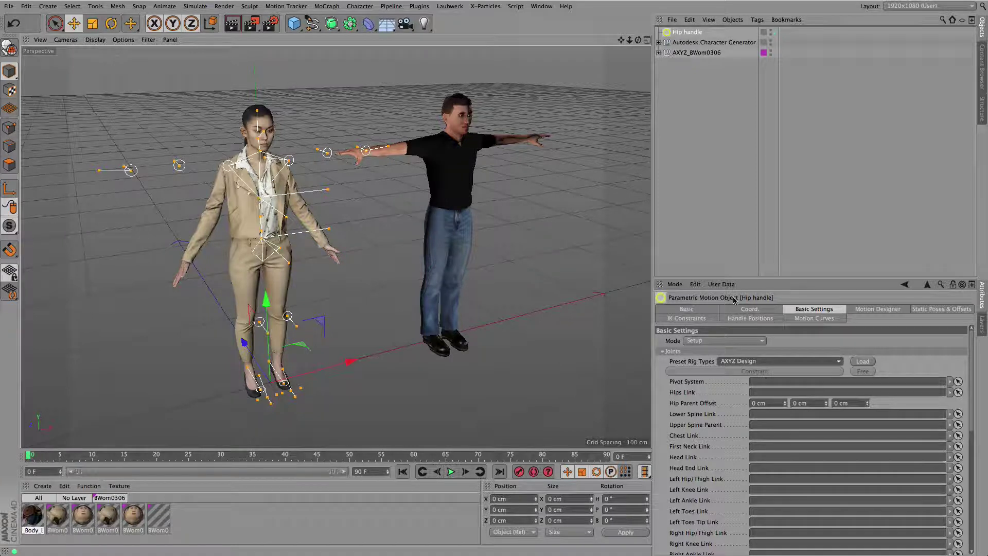
Step: Assign the BWom0306-M4-CS_Hips joint as the Hips Link and load the AXYZ Design rig preset to fill the joint links
{"action": "left_click", "coordinate": [659, 53]}
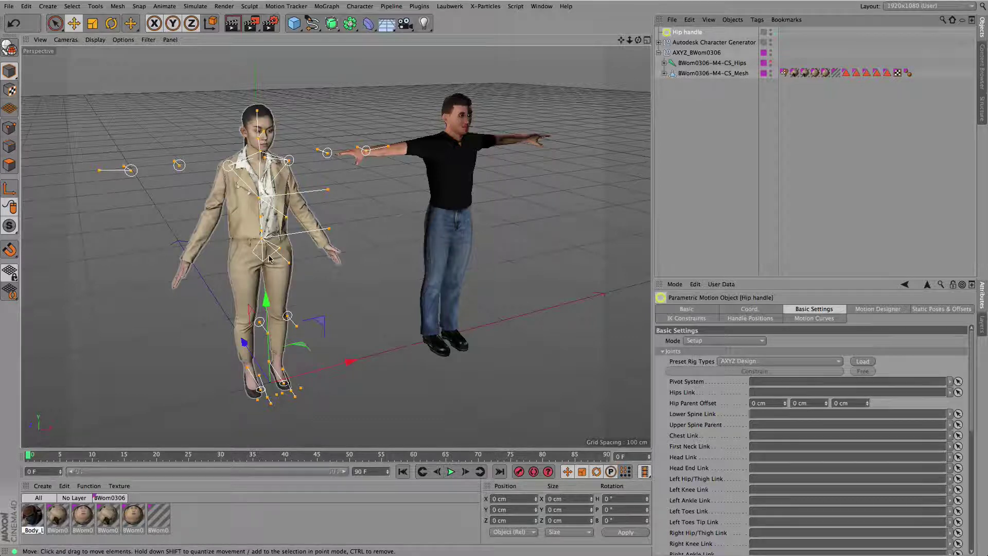
{"action": "left_click", "coordinate": [727, 63]}
{"action": "left_click_drag", "start_coordinate": [728, 65], "coordinate": [756, 394]}
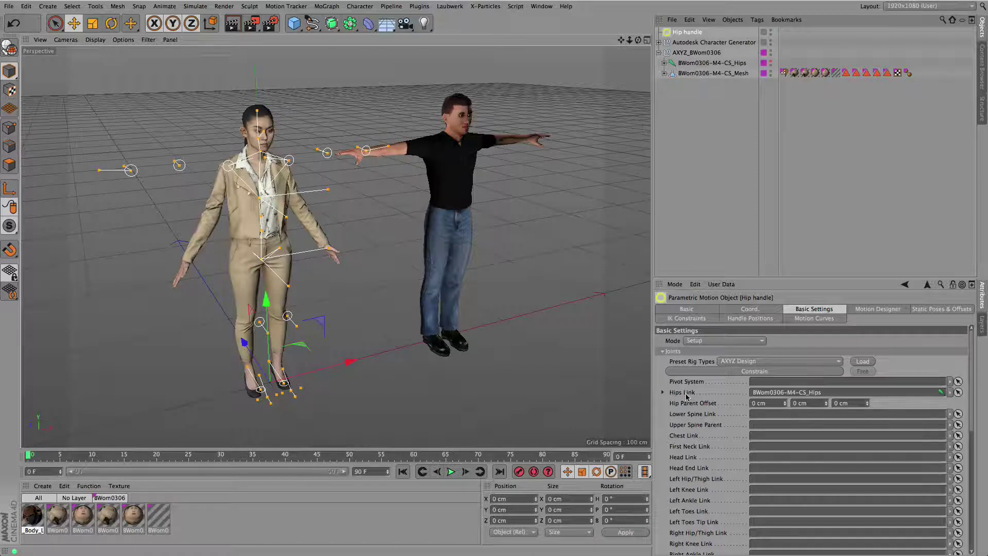
{"action": "left_click", "coordinate": [863, 361]}
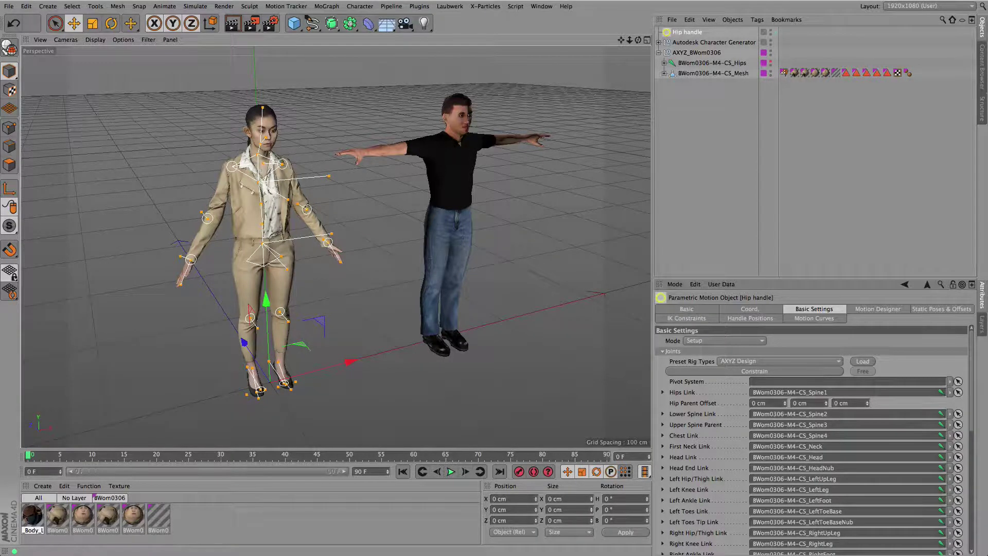
Step: Constrain the woman's linked joints to the Hip handle
{"action": "mouse_move", "coordinate": [973, 373]}
{"action": "left_mouse_down"}
{"action": "mouse_move", "coordinate": [974, 473]}
{"action": "mouse_move", "coordinate": [978, 382]}
{"action": "left_mouse_up"}
{"action": "left_click_drag", "start_coordinate": [638, 40], "coordinate": [604, 46]}
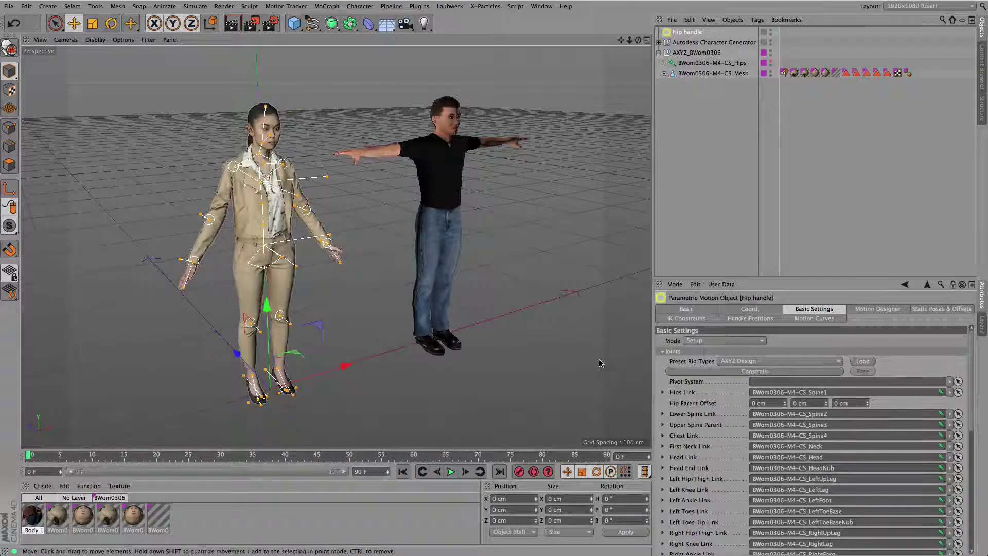
{"action": "left_click", "coordinate": [756, 371]}
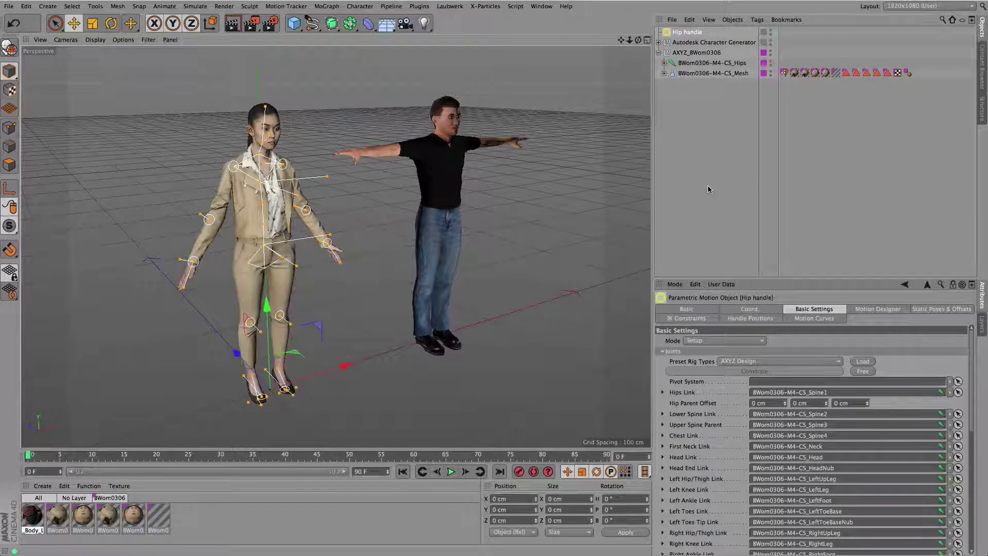
Step: Add a People in Motion IK Tag to the Hip handle and set the handle's mode to Generic Walk
{"action": "right_click", "coordinate": [692, 32]}
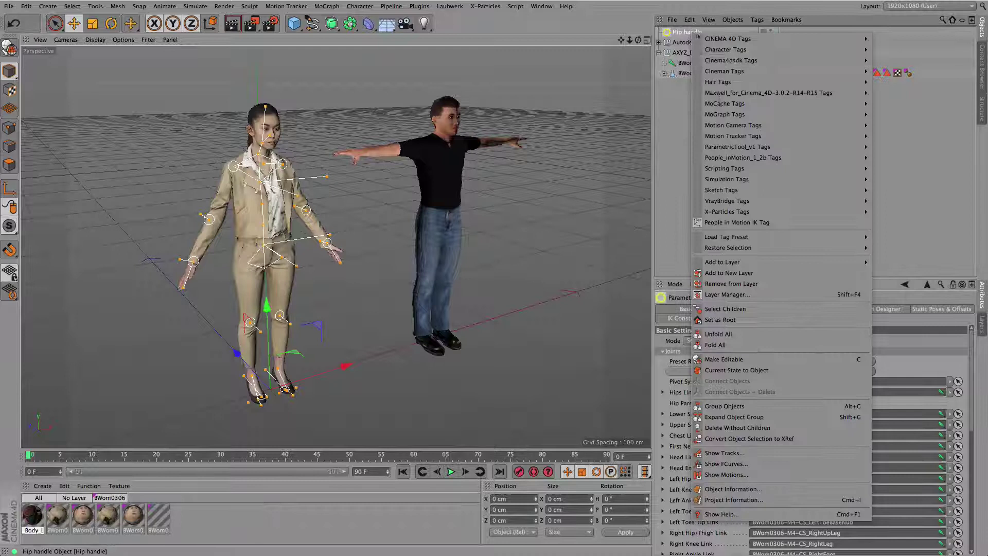
{"action": "left_click", "coordinate": [732, 223]}
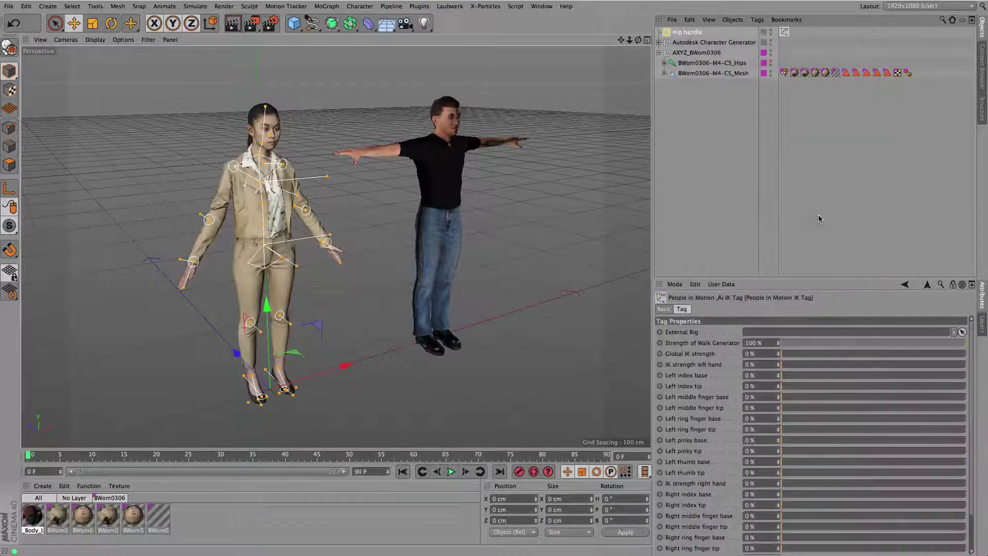
{"action": "left_click", "coordinate": [685, 33]}
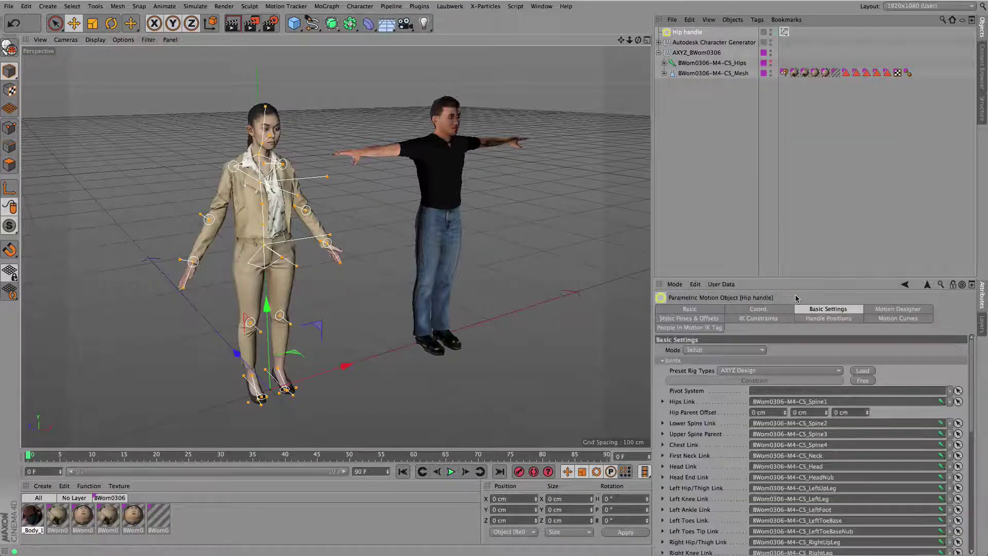
{"action": "left_click", "coordinate": [731, 352]}
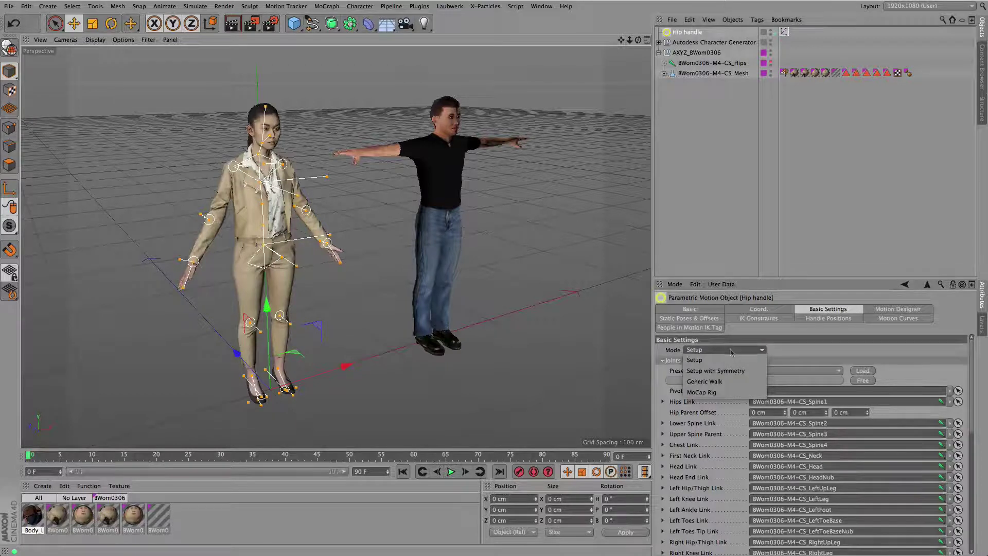
{"action": "left_click", "coordinate": [719, 382]}
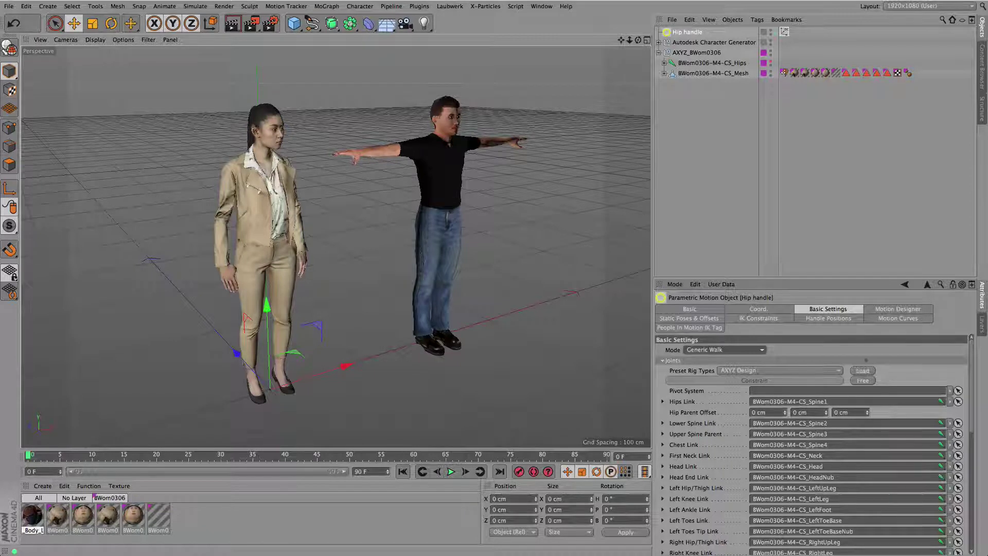
Step: Show the Hip handle's Motion Designer settings and play the animation
{"action": "left_click", "coordinate": [899, 311]}
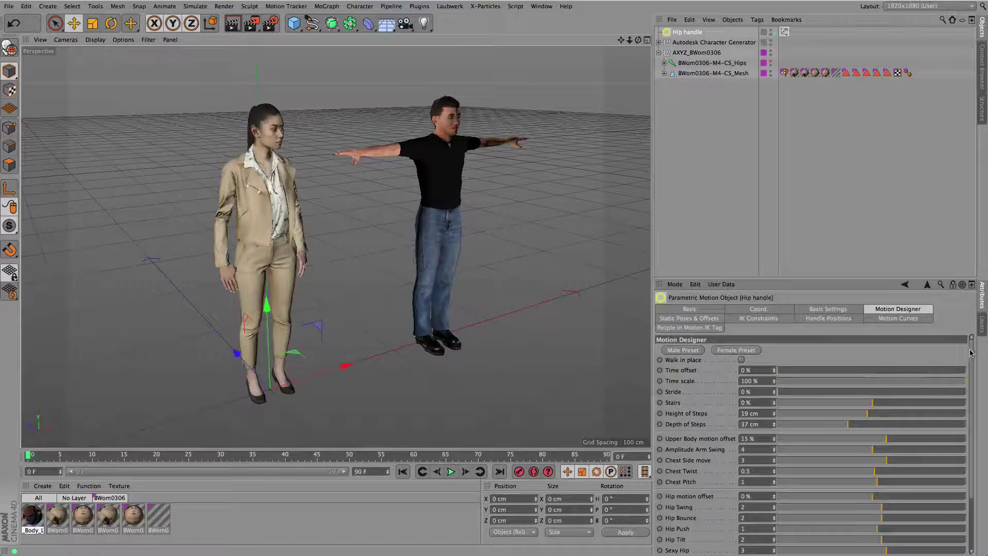
{"action": "mouse_move", "coordinate": [971, 351]}
{"action": "left_mouse_down"}
{"action": "mouse_move", "coordinate": [975, 427]}
{"action": "mouse_move", "coordinate": [976, 347]}
{"action": "left_mouse_up"}
{"action": "key", "text": "F8"}
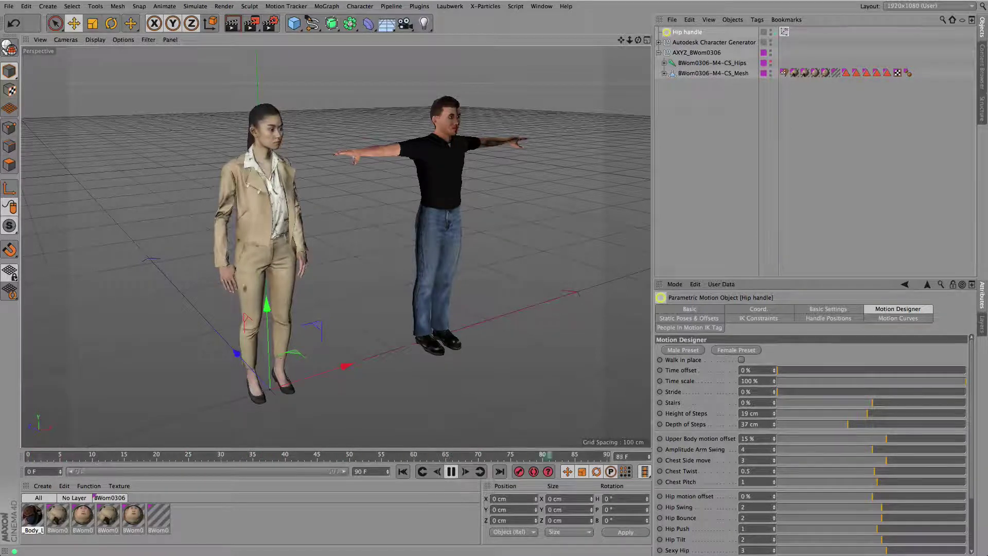
Step: Stop playback, set the timeline's end to 500 frames and extend the preview range to the full length
{"action": "left_click", "coordinate": [452, 472]}
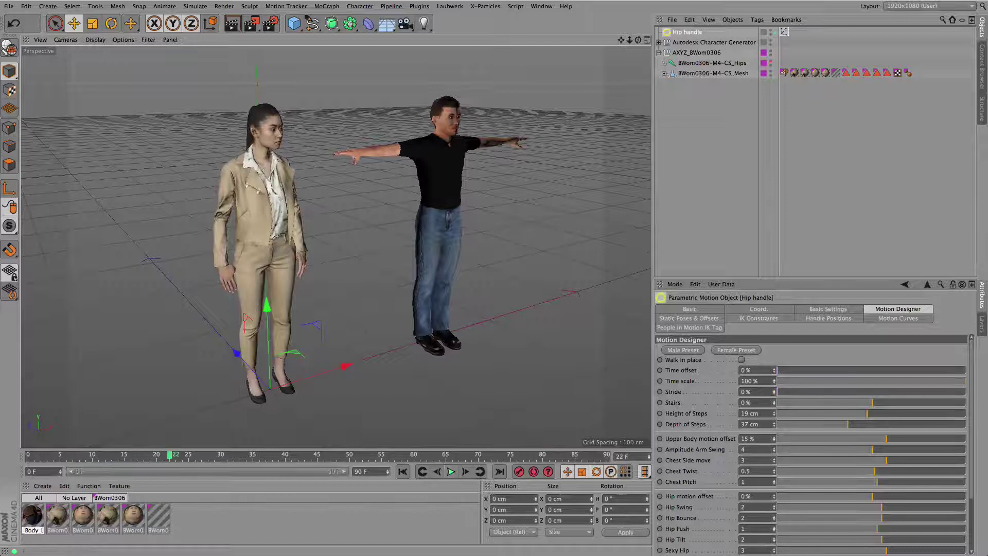
{"action": "type", "text": "500"}
{"action": "key", "text": "Return"}
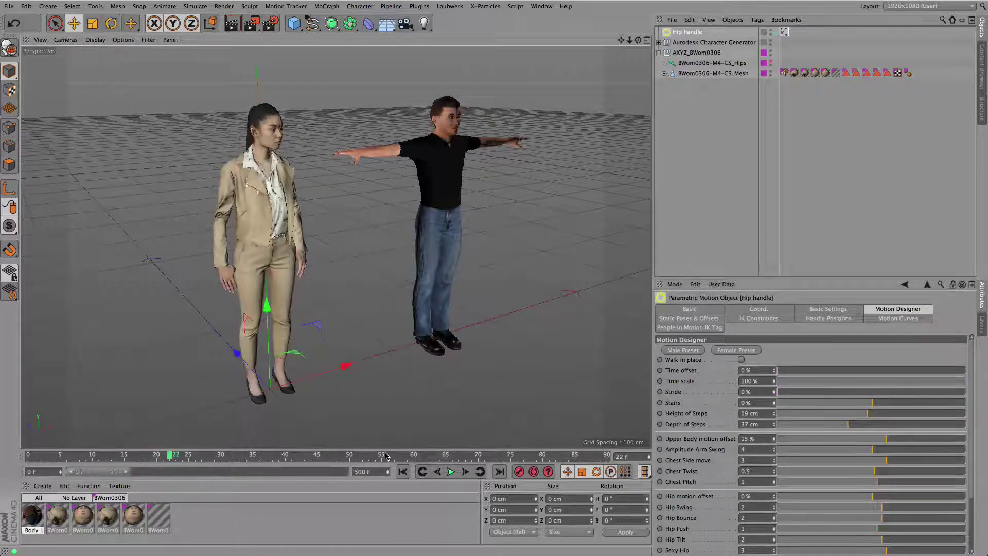
{"action": "left_click_drag", "start_coordinate": [129, 473], "coordinate": [346, 472]}
Step: Play the animation with Walk in place enabled and set the walk's overall Stride to 50 %
{"action": "left_click", "coordinate": [451, 472]}
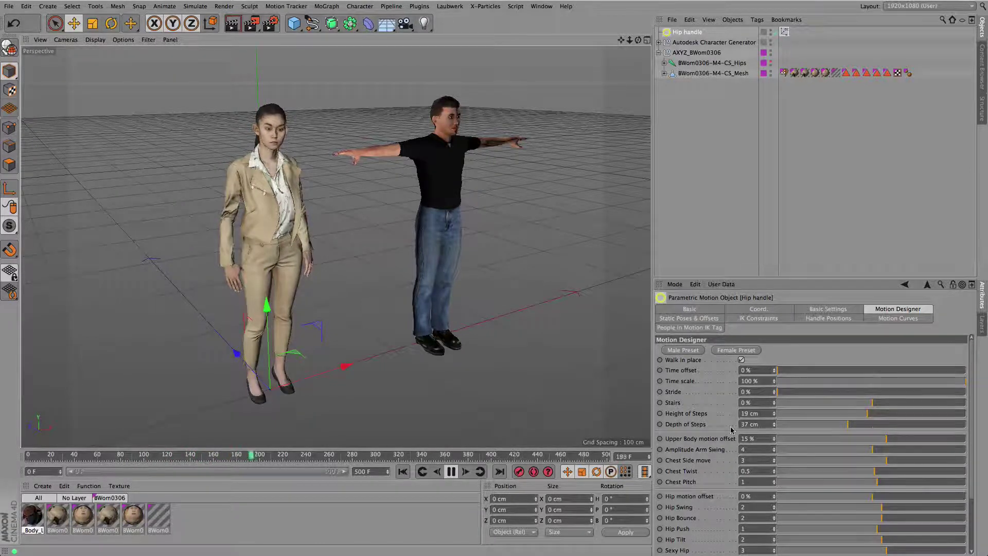
{"action": "left_click_drag", "start_coordinate": [788, 395], "coordinate": [870, 397]}
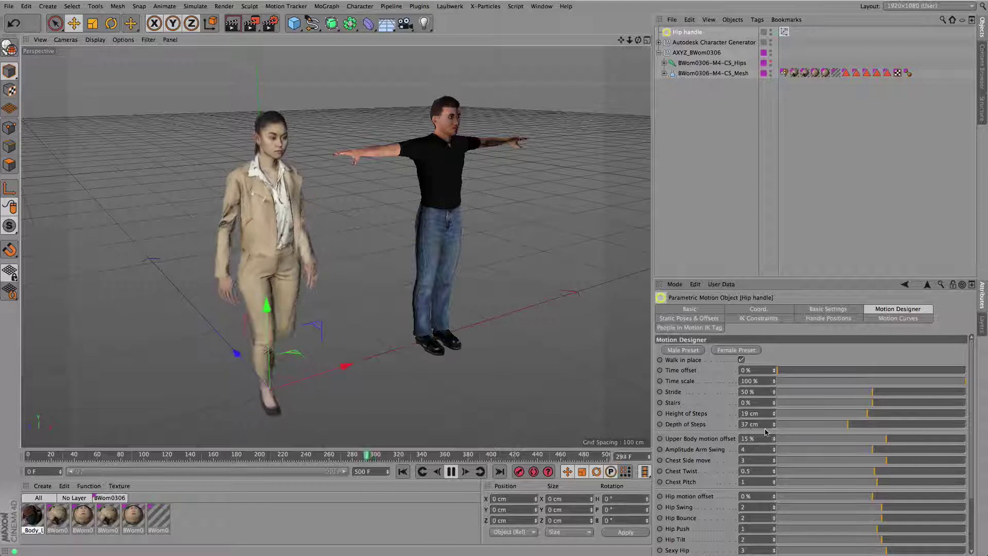
{"action": "left_click_drag", "start_coordinate": [335, 247], "coordinate": [335, 247], "text": "alt"}
{"action": "right_click_drag", "start_coordinate": [336, 247], "coordinate": [335, 247], "text": "alt"}
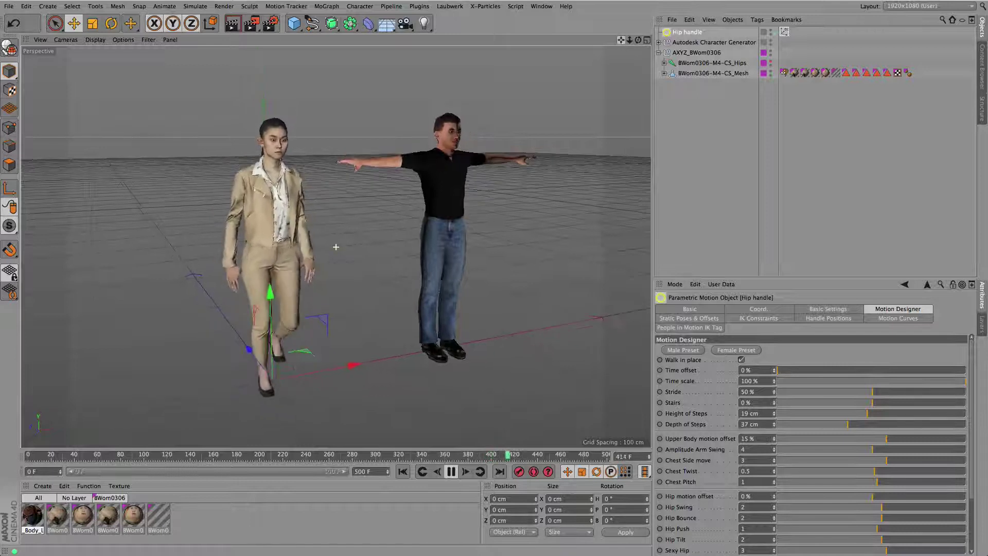
{"action": "middle_click_drag", "start_coordinate": [336, 247], "coordinate": [336, 247], "text": "alt"}
{"action": "left_click", "coordinate": [420, 6]}
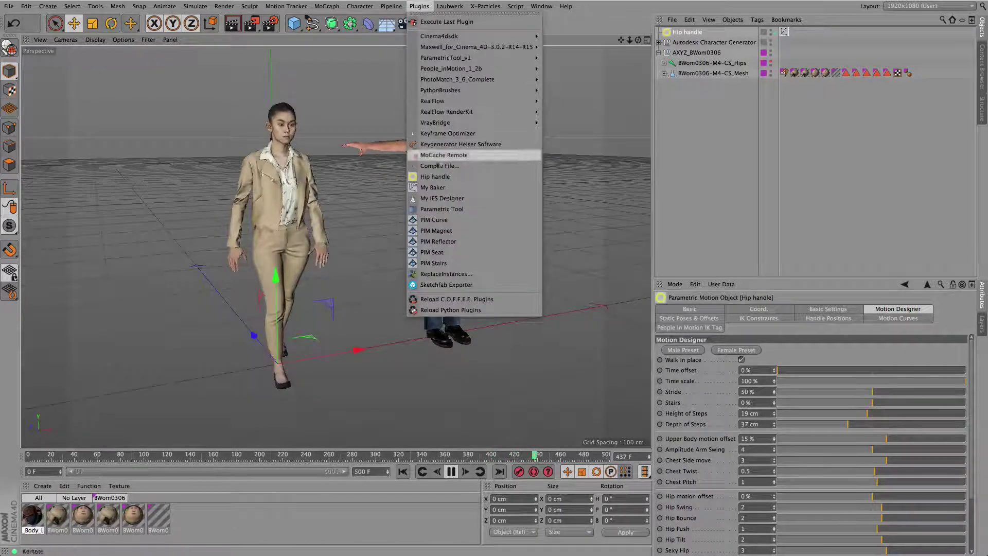
{"action": "left_click", "coordinate": [425, 6]}
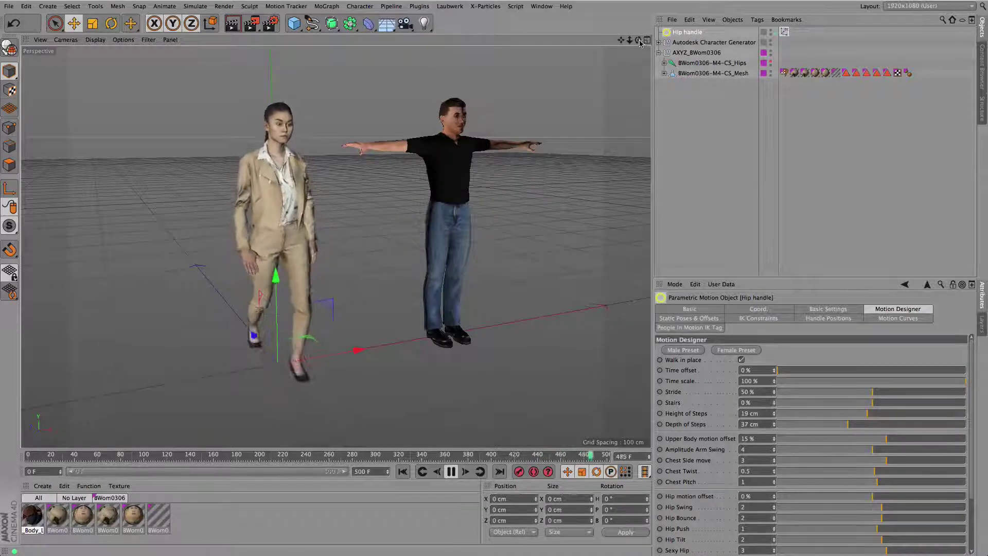
{"action": "mouse_move", "coordinate": [639, 41]}
{"action": "left_mouse_down"}
{"action": "mouse_move", "coordinate": [661, 58]}
{"action": "mouse_move", "coordinate": [710, 50]}
{"action": "mouse_move", "coordinate": [640, 43]}
{"action": "left_mouse_up"}
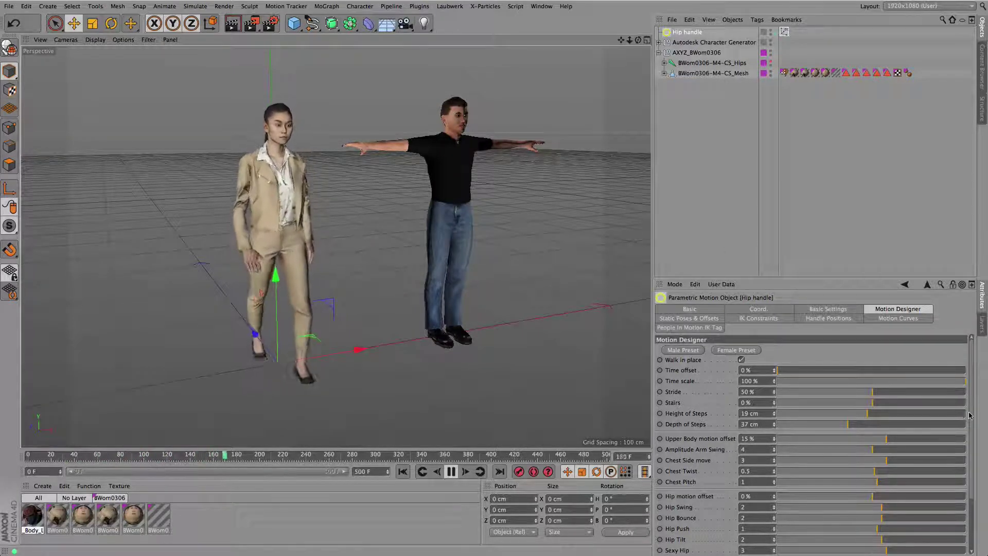
Step: Try the Female Preset on the walk and switch to the Male Preset
{"action": "left_click_drag", "start_coordinate": [970, 417], "coordinate": [973, 466]}
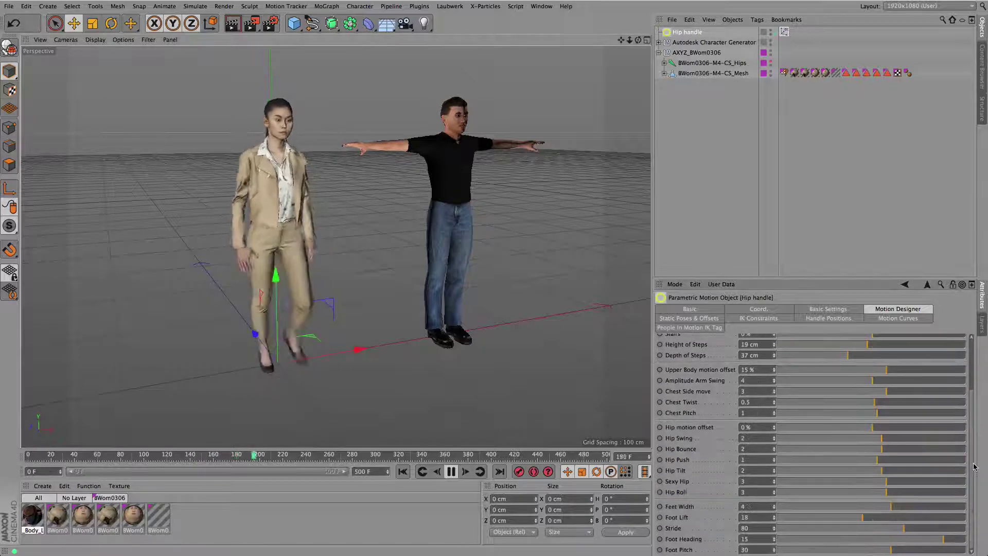
{"action": "scroll", "coordinate": [975, 457], "scroll_direction": "up", "scroll_amount": 5}
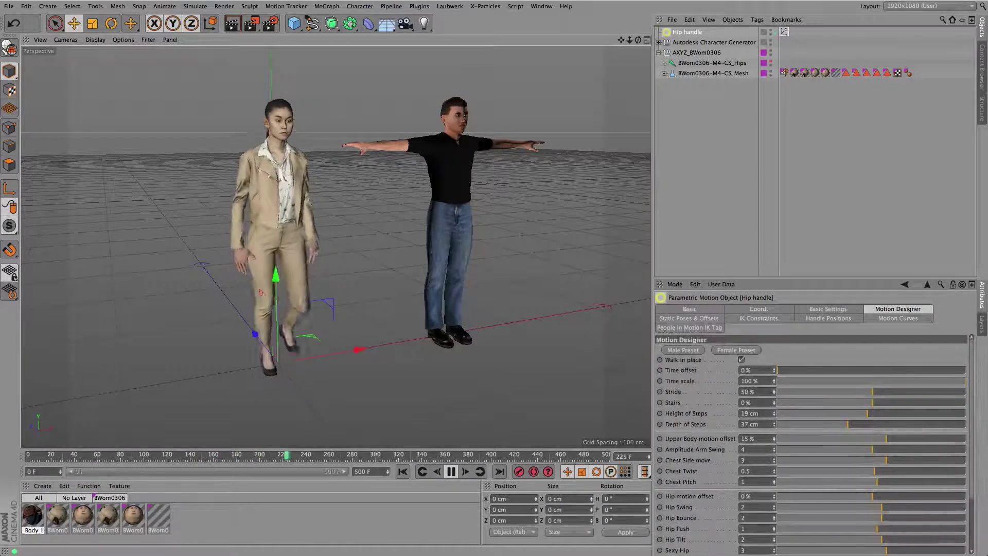
{"action": "left_click", "coordinate": [752, 351]}
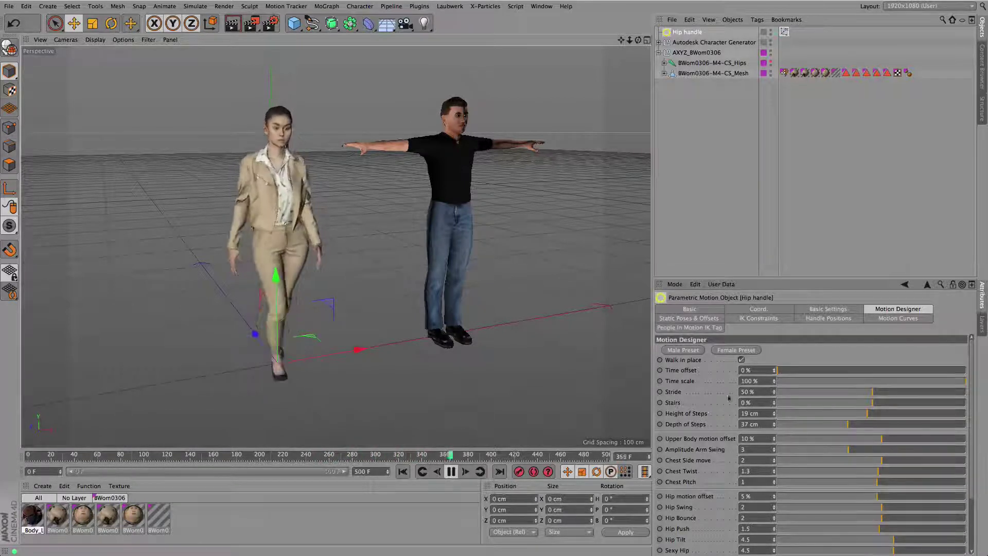
{"action": "left_click", "coordinate": [691, 351]}
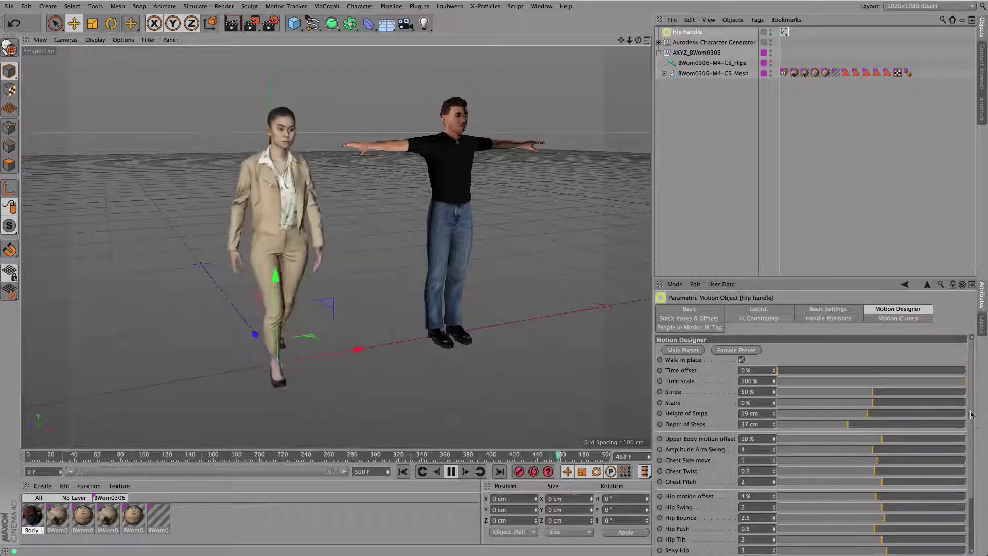
Step: Increase the walk's Sexy Hip value to 4.3 and its Hip Bounce to 8.5
{"action": "scroll", "coordinate": [972, 402], "scroll_direction": "down", "scroll_amount": 5}
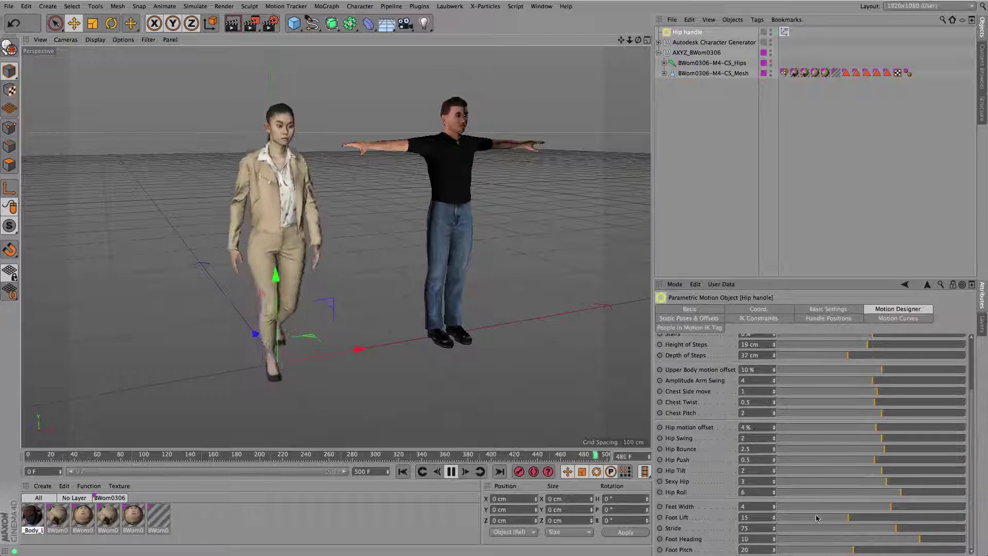
{"action": "mouse_move", "coordinate": [886, 481]}
{"action": "left_mouse_down"}
{"action": "mouse_move", "coordinate": [923, 483]}
{"action": "mouse_move", "coordinate": [893, 483]}
{"action": "left_mouse_up"}
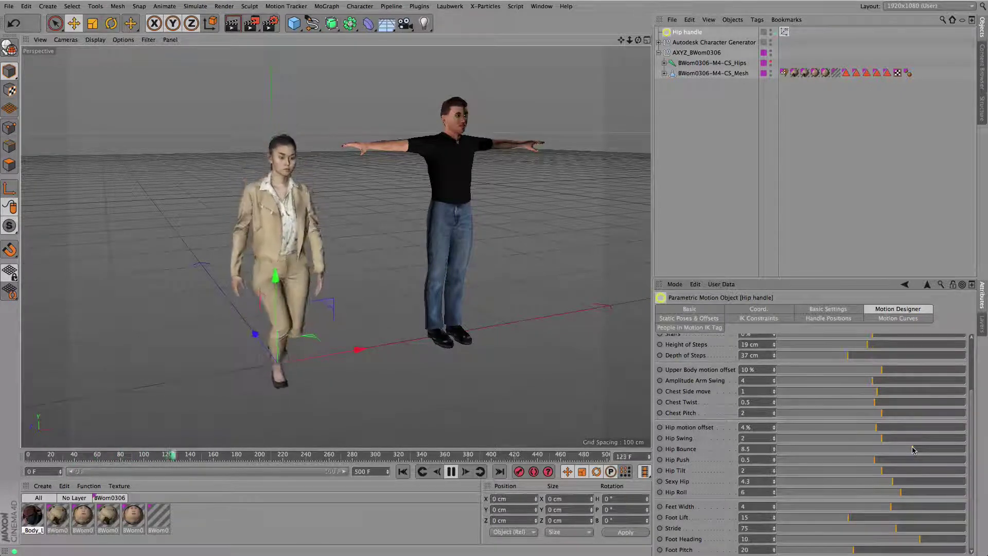
Step: Raise the second value of the Hip Position Offset to 4 in the static poses and offsets settings
{"action": "left_click", "coordinate": [705, 321]}
{"action": "mouse_move", "coordinate": [969, 397]}
{"action": "left_mouse_down"}
{"action": "mouse_move", "coordinate": [972, 411]}
{"action": "mouse_move", "coordinate": [972, 351]}
{"action": "mouse_move", "coordinate": [972, 415]}
{"action": "left_mouse_up"}
{"action": "scroll", "coordinate": [971, 418], "scroll_direction": "up", "scroll_amount": 3}
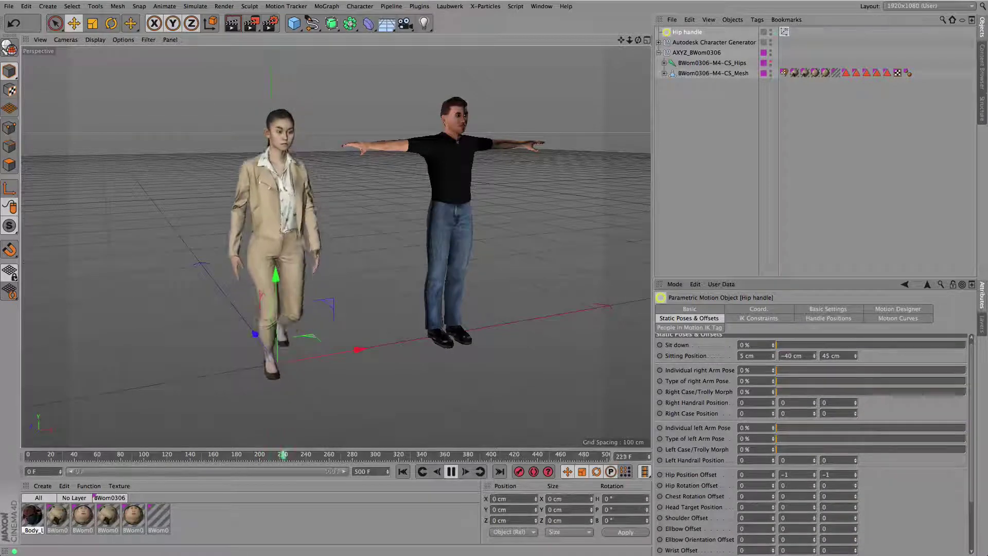
{"action": "left_click", "coordinate": [814, 473]}
{"action": "left_click", "coordinate": [815, 473]}
{"action": "left_click", "coordinate": [814, 473]}
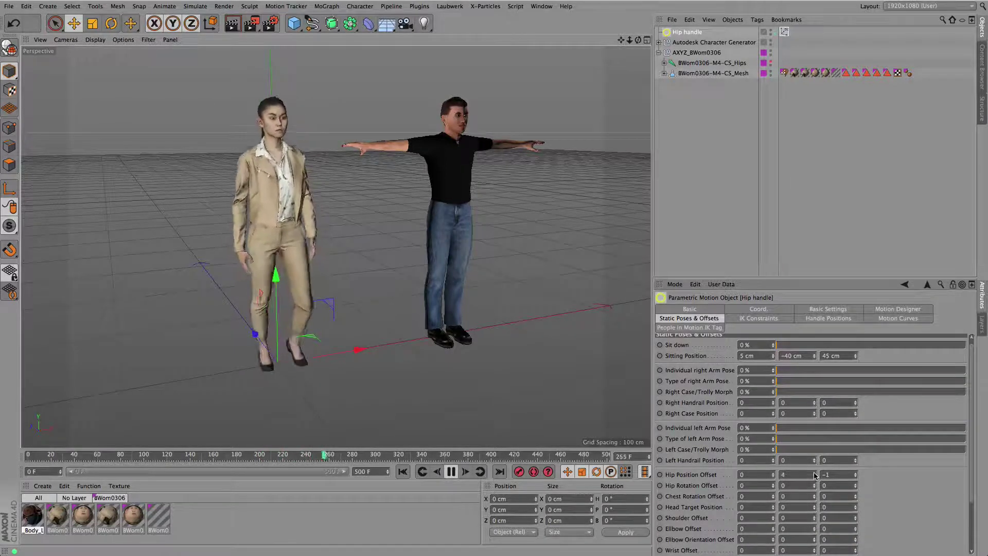
Step: Try the second value of the Hip Position Offset up to 7, then lower it to 2
{"action": "left_click_drag", "start_coordinate": [815, 475], "coordinate": [814, 476]}
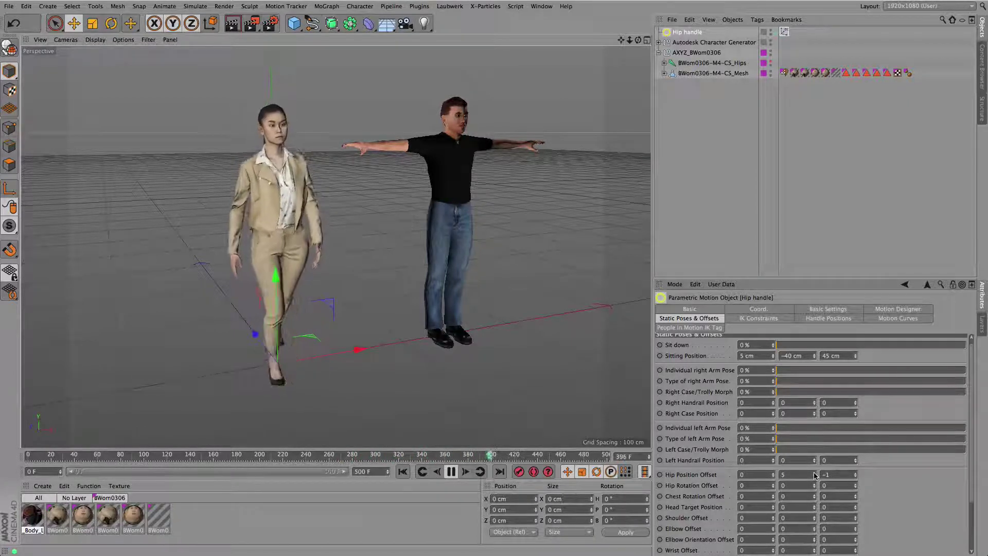
{"action": "left_click", "coordinate": [815, 473]}
{"action": "left_click", "coordinate": [814, 473]}
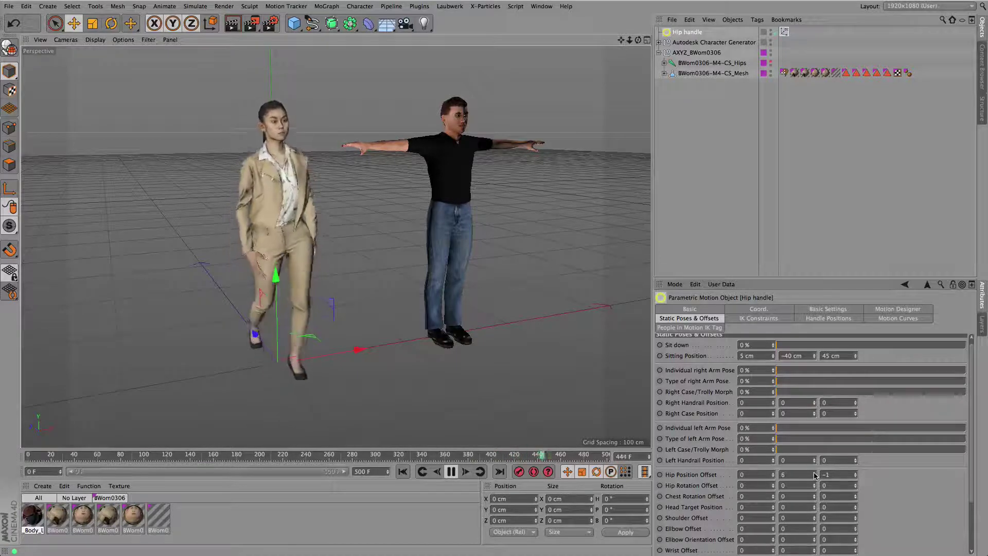
{"action": "left_click_drag", "start_coordinate": [638, 40], "coordinate": [716, 33]}
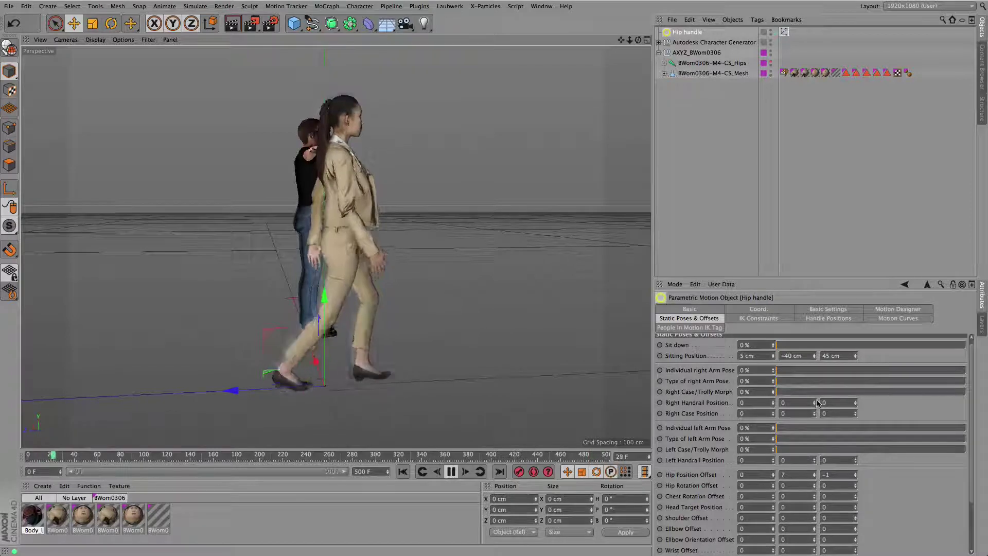
{"action": "left_click", "coordinate": [815, 477]}
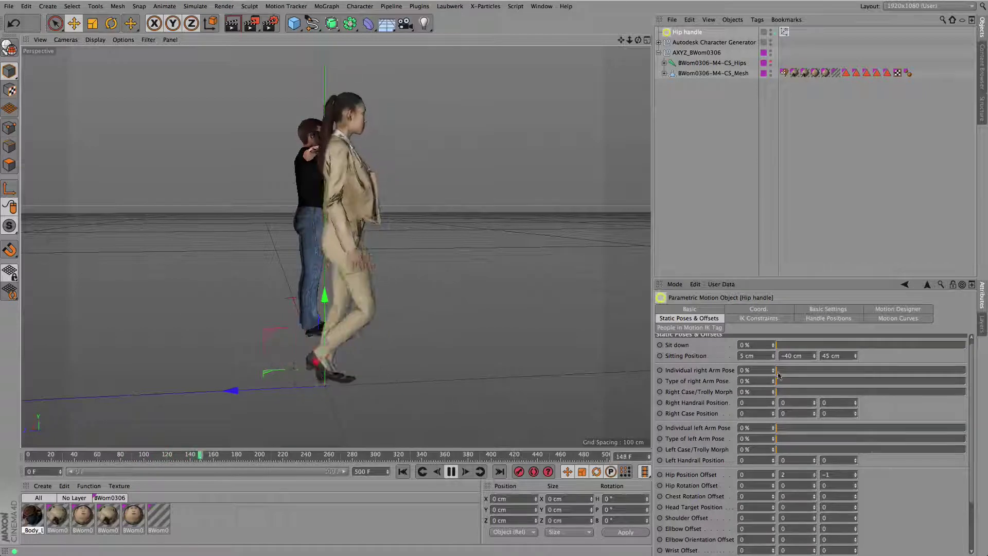
Step: Try the Individual right Arm Pose at 100 % with its Type at 50 % and 100 %, and reset both to 0 %
{"action": "left_click_drag", "start_coordinate": [779, 375], "coordinate": [965, 371]}
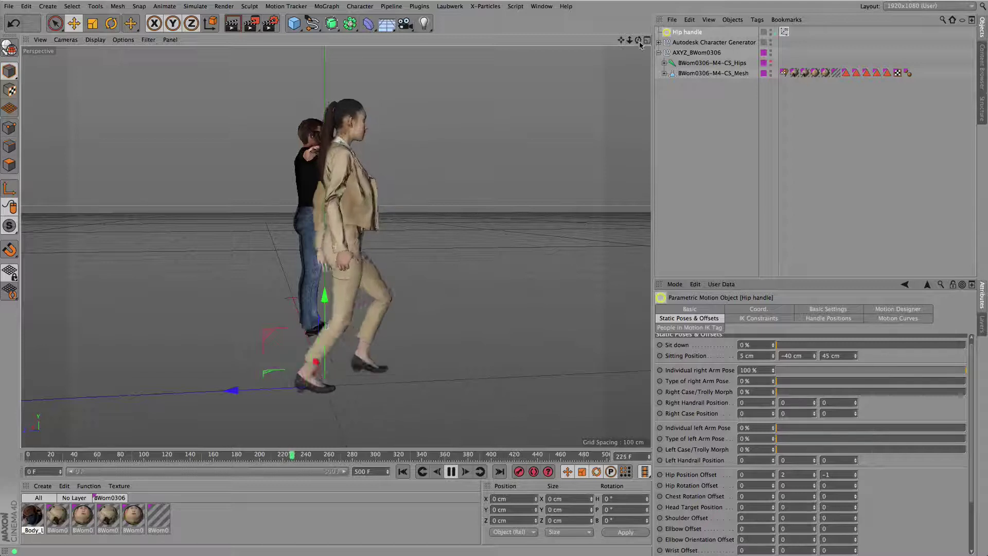
{"action": "left_click_drag", "start_coordinate": [639, 41], "coordinate": [587, 54]}
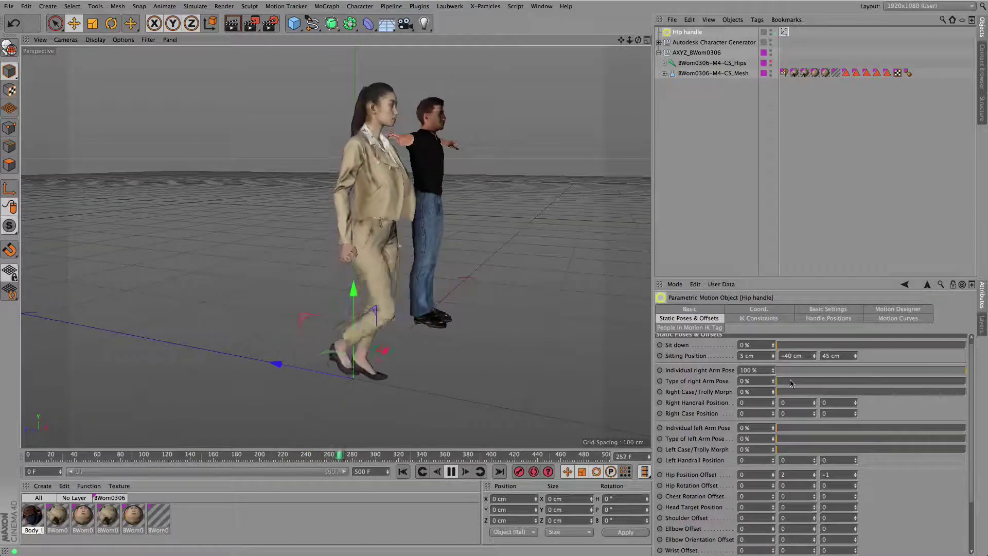
{"action": "left_click_drag", "start_coordinate": [791, 383], "coordinate": [873, 388]}
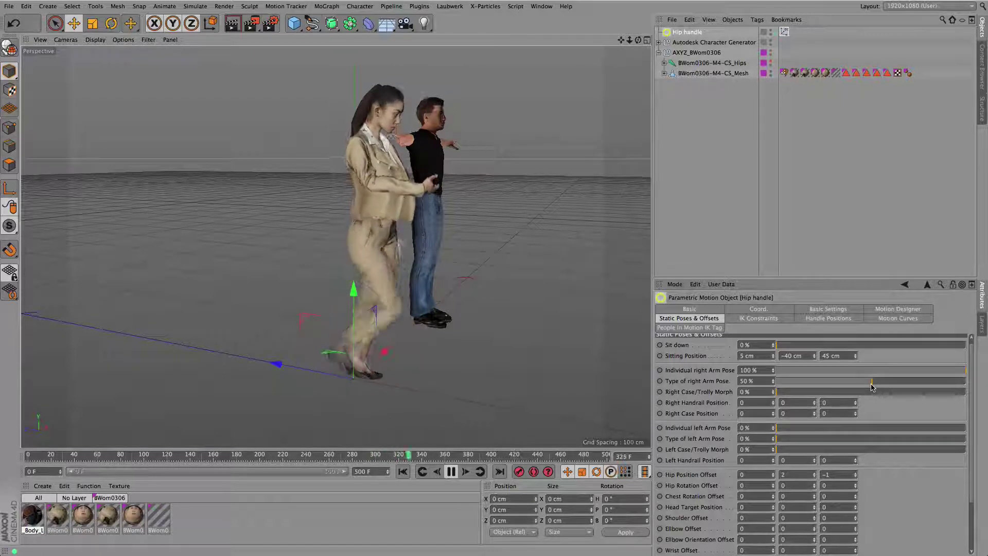
{"action": "left_click_drag", "start_coordinate": [873, 387], "coordinate": [977, 382]}
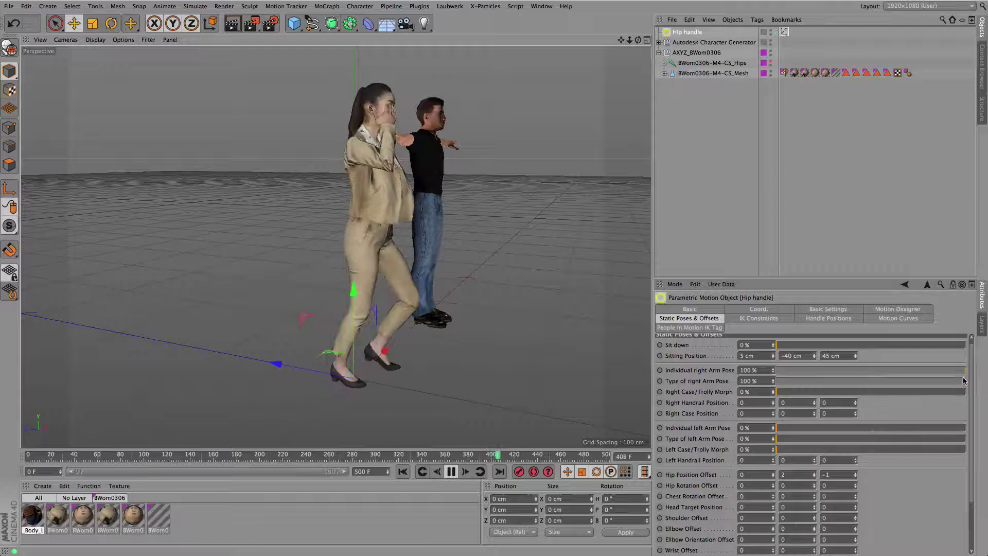
{"action": "left_click_drag", "start_coordinate": [865, 384], "coordinate": [776, 383]}
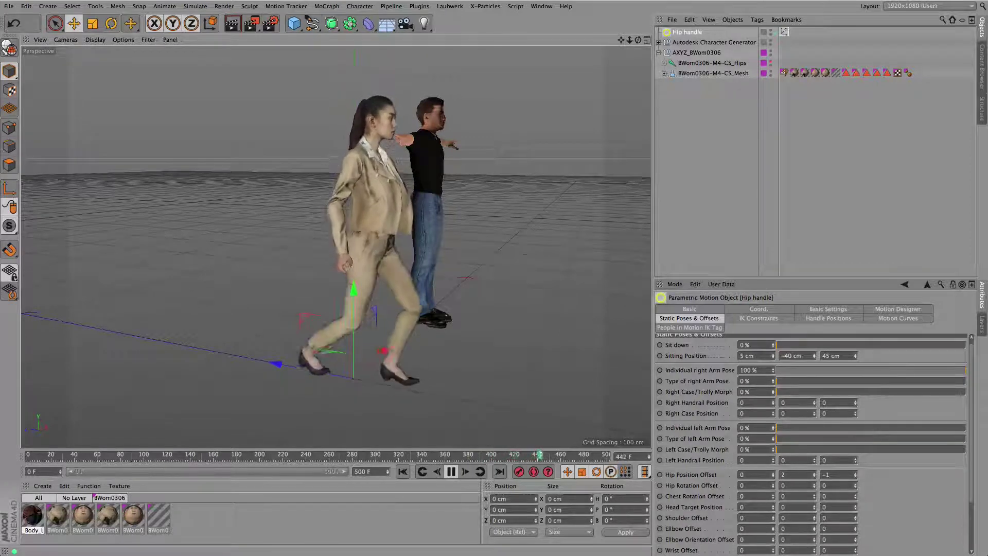
{"action": "mouse_move", "coordinate": [971, 400]}
{"action": "left_mouse_down"}
{"action": "mouse_move", "coordinate": [971, 410]}
{"action": "mouse_move", "coordinate": [972, 389]}
{"action": "left_mouse_up"}
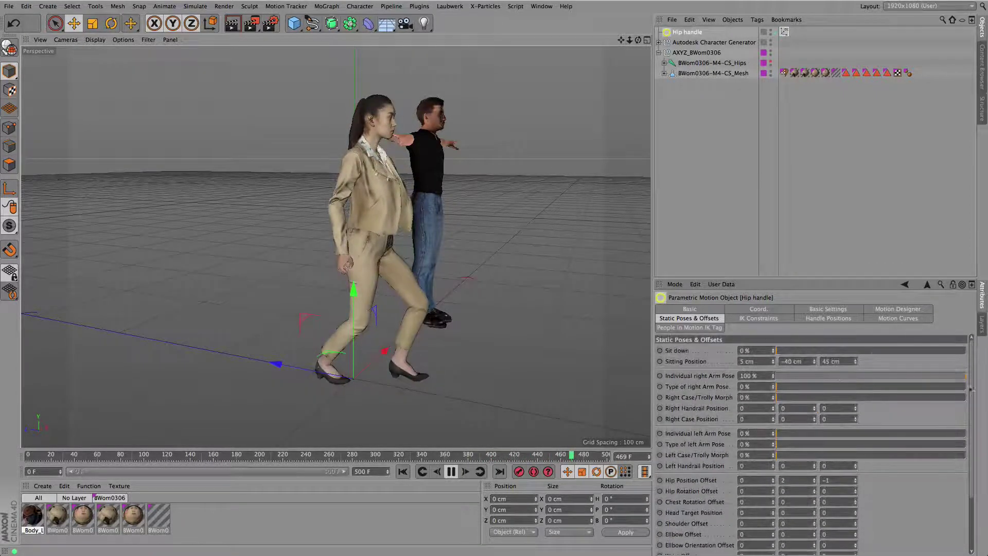
{"action": "left_click_drag", "start_coordinate": [821, 377], "coordinate": [775, 376]}
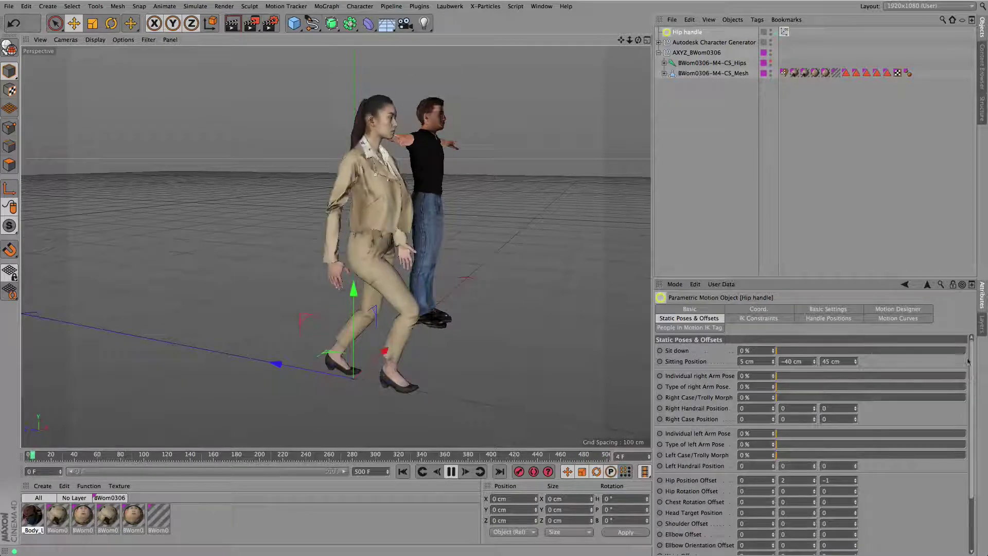
Step: Try Global IK strength and IK strength left hand at 100 % with Left index tip at 12 % in the IK tag, and reset them to 0 %
{"action": "left_click", "coordinate": [784, 32]}
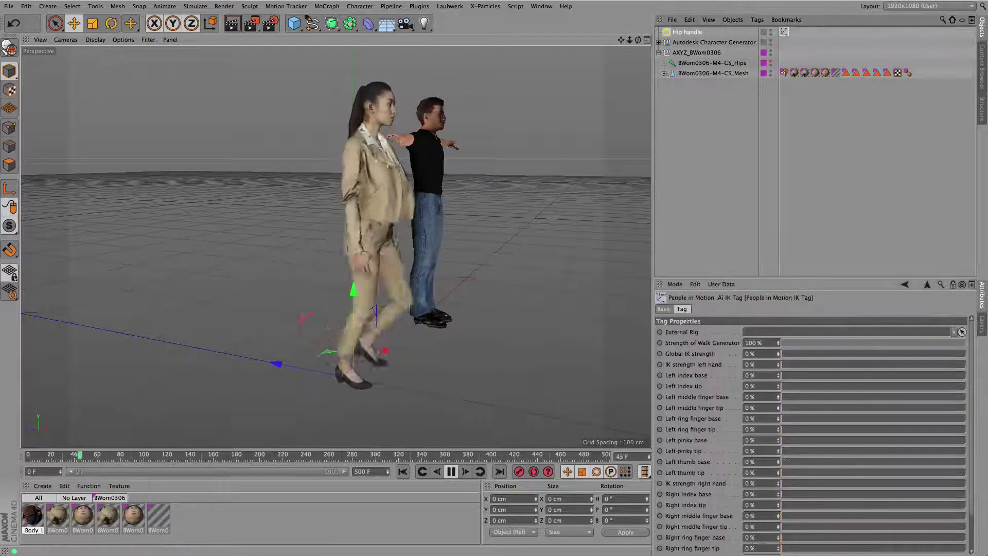
{"action": "left_click", "coordinate": [796, 356]}
{"action": "left_click_drag", "start_coordinate": [784, 367], "coordinate": [968, 366]}
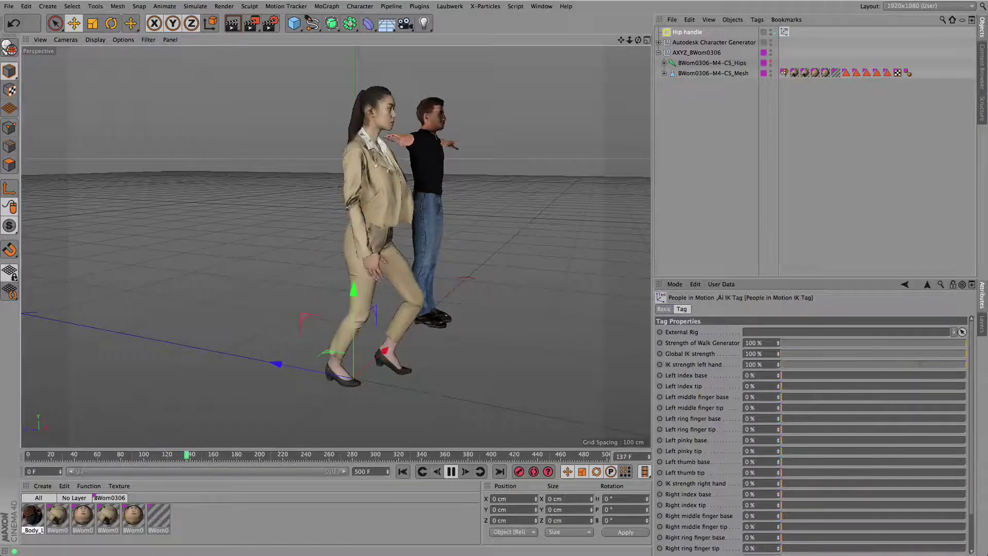
{"action": "left_click_drag", "start_coordinate": [638, 40], "coordinate": [509, 37]}
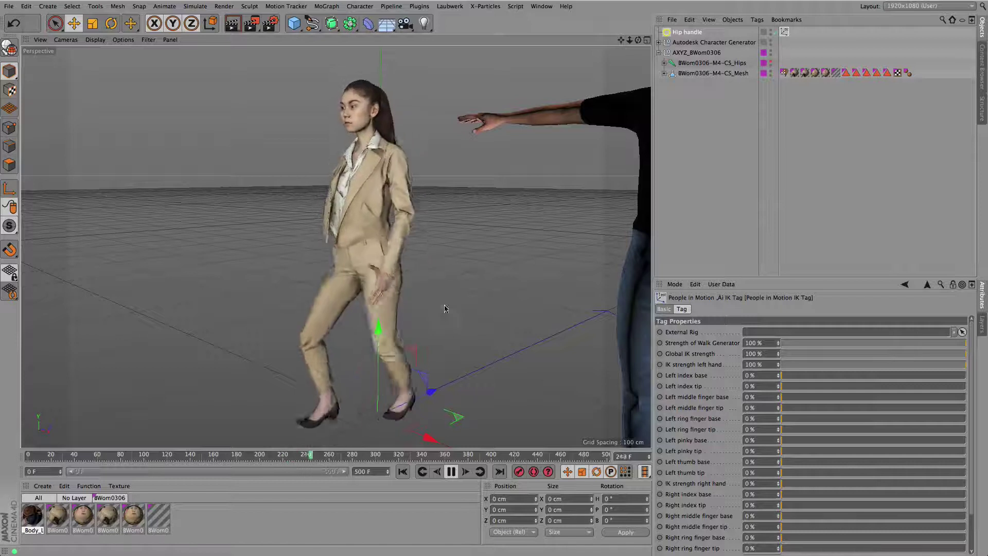
{"action": "mouse_move", "coordinate": [788, 390]}
{"action": "left_mouse_down"}
{"action": "mouse_move", "coordinate": [910, 376]}
{"action": "mouse_move", "coordinate": [823, 377]}
{"action": "mouse_move", "coordinate": [895, 382]}
{"action": "mouse_move", "coordinate": [804, 389]}
{"action": "left_mouse_up"}
{"action": "left_click_drag", "start_coordinate": [893, 379], "coordinate": [778, 377]}
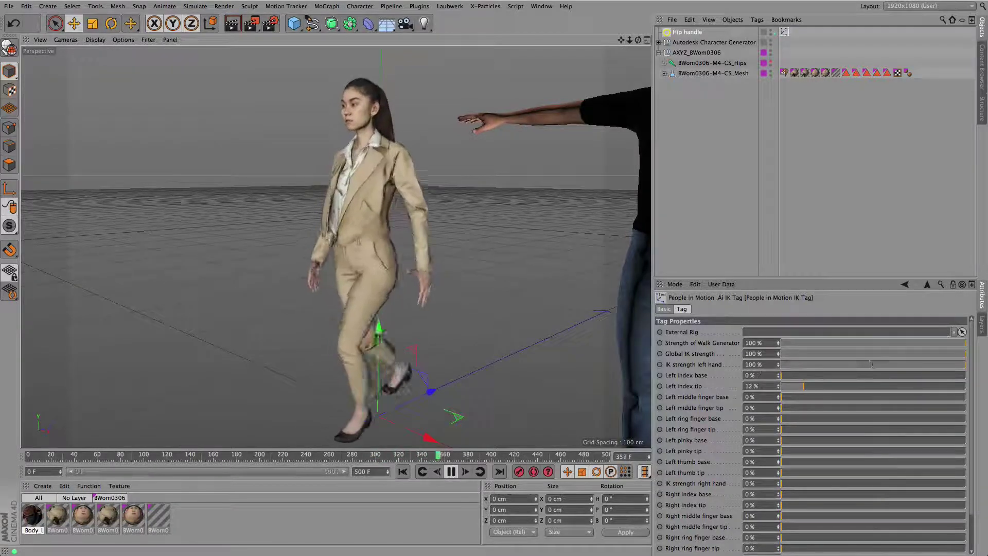
{"action": "left_click_drag", "start_coordinate": [844, 366], "coordinate": [783, 386]}
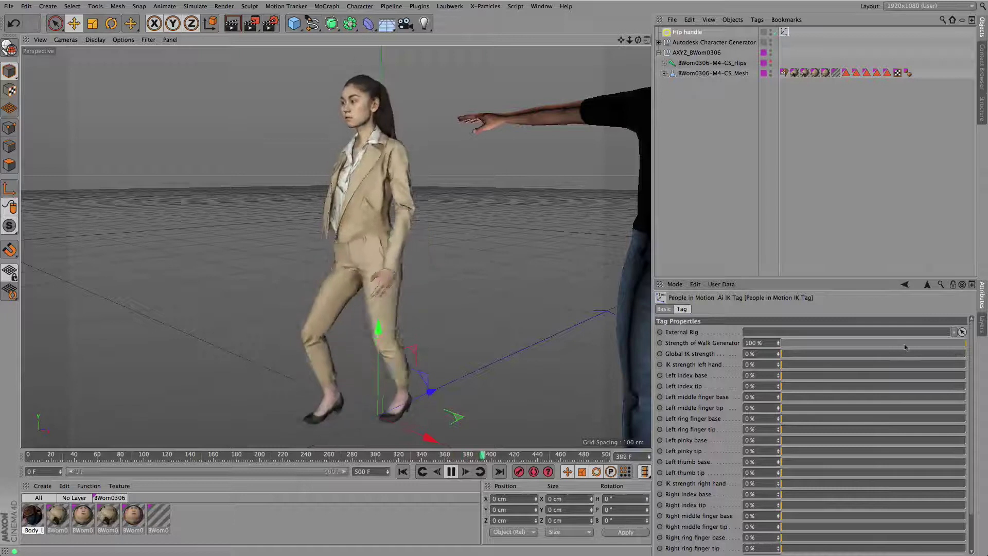
Step: Reduce the Strength of Walk Generator in the People in Motion IK tag to 0 %
{"action": "left_click_drag", "start_coordinate": [966, 343], "coordinate": [783, 343]}
{"action": "left_click_drag", "start_coordinate": [638, 39], "coordinate": [733, 65]}
{"action": "left_click_drag", "start_coordinate": [630, 40], "coordinate": [611, 26]}
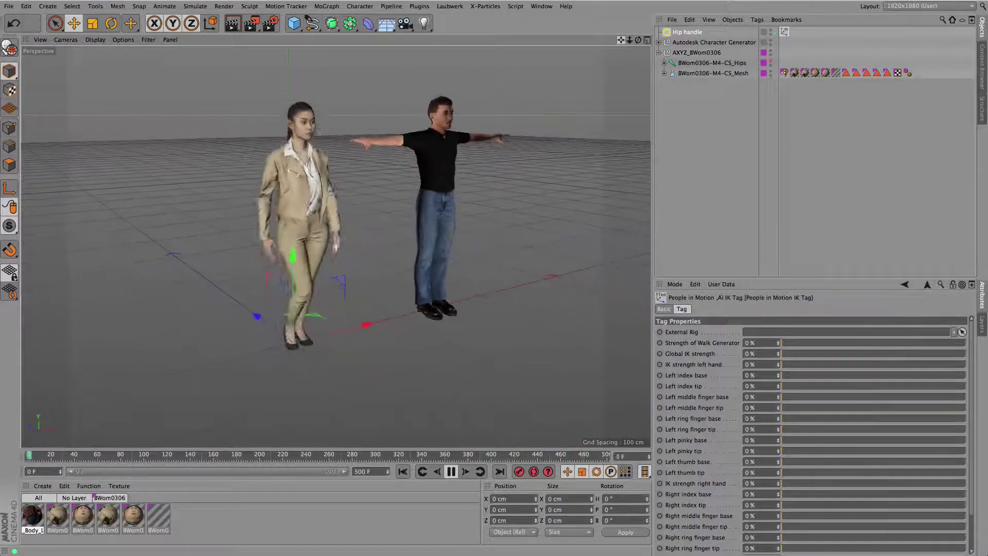
Step: Turn off Walk in place in the Hip handle's Motion Designer settings
{"action": "left_click", "coordinate": [688, 32]}
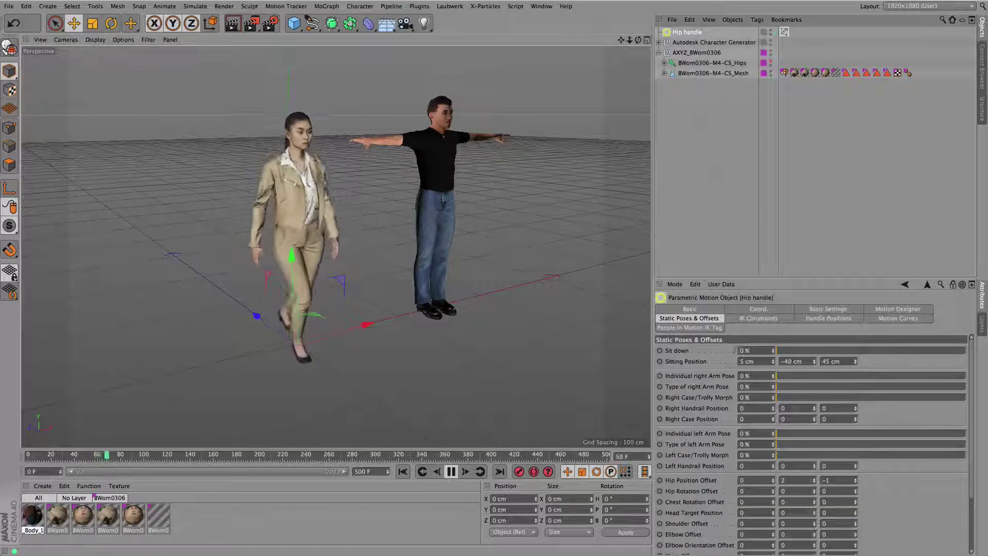
{"action": "left_click", "coordinate": [899, 309]}
{"action": "left_click", "coordinate": [742, 360]}
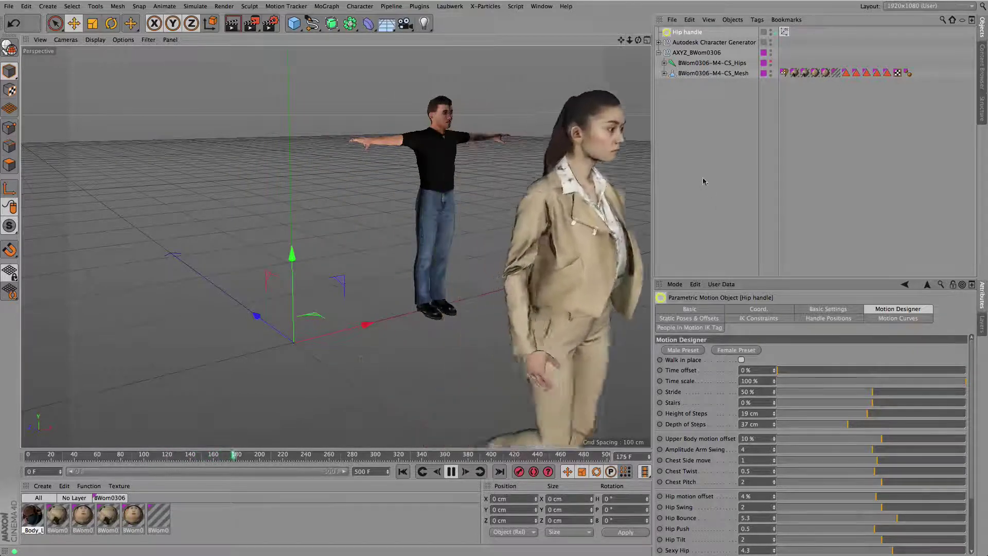
Step: Stop the playback and return the animation to its first frame
{"action": "right_click_drag", "start_coordinate": [621, 40], "coordinate": [579, 40]}
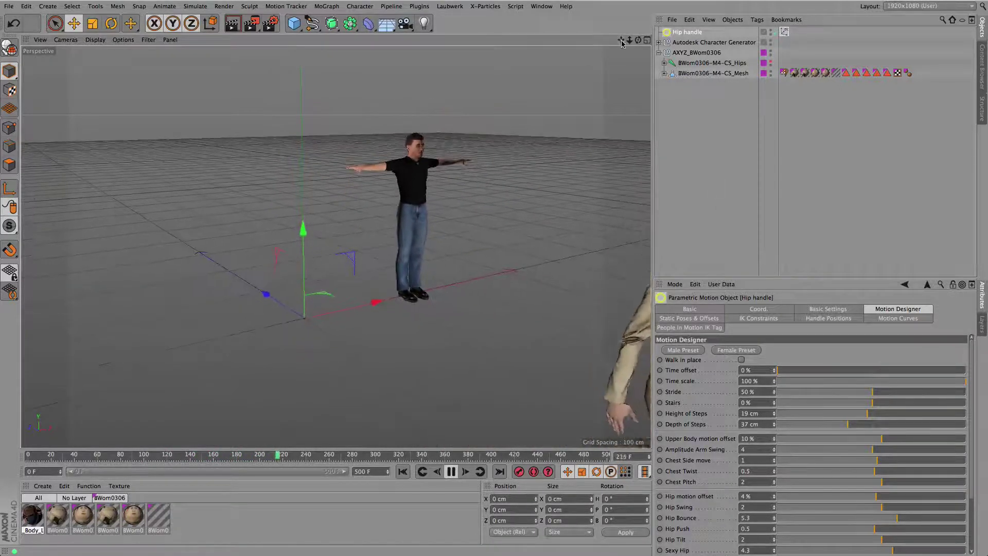
{"action": "left_click_drag", "start_coordinate": [621, 40], "coordinate": [605, 24]}
{"action": "left_click", "coordinate": [451, 471]}
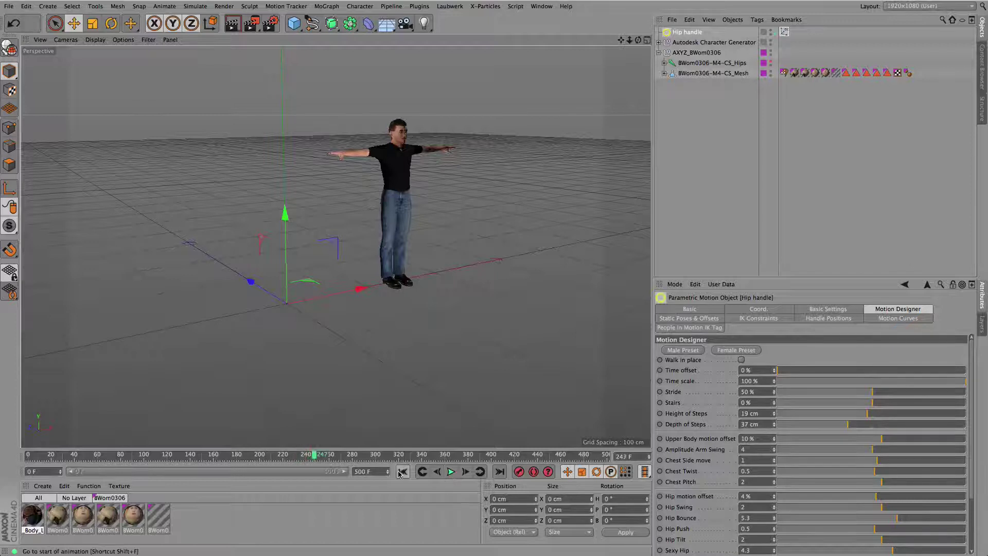
{"action": "left_click", "coordinate": [403, 471]}
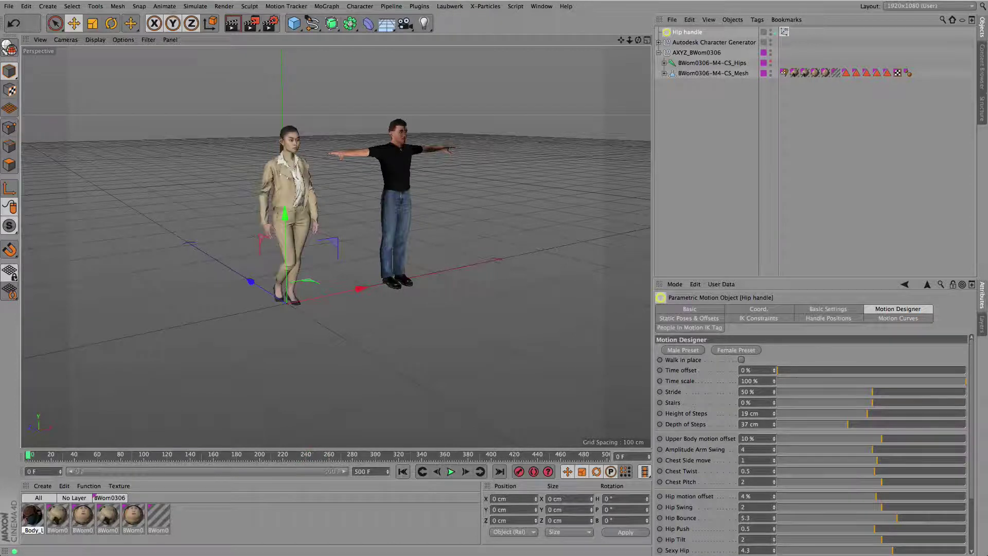
Step: Add a second Hip handle and move it along X to about 134 cm so it lines up with the man
{"action": "left_click", "coordinate": [419, 7]}
{"action": "left_click", "coordinate": [436, 176]}
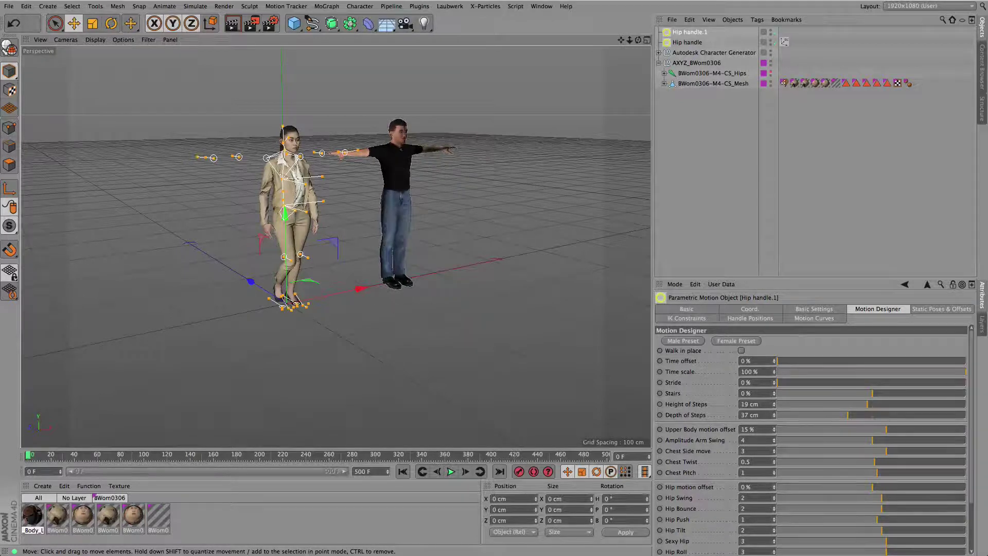
{"action": "left_click_drag", "start_coordinate": [359, 289], "coordinate": [462, 266]}
{"action": "left_click_drag", "start_coordinate": [638, 40], "coordinate": [612, 41]}
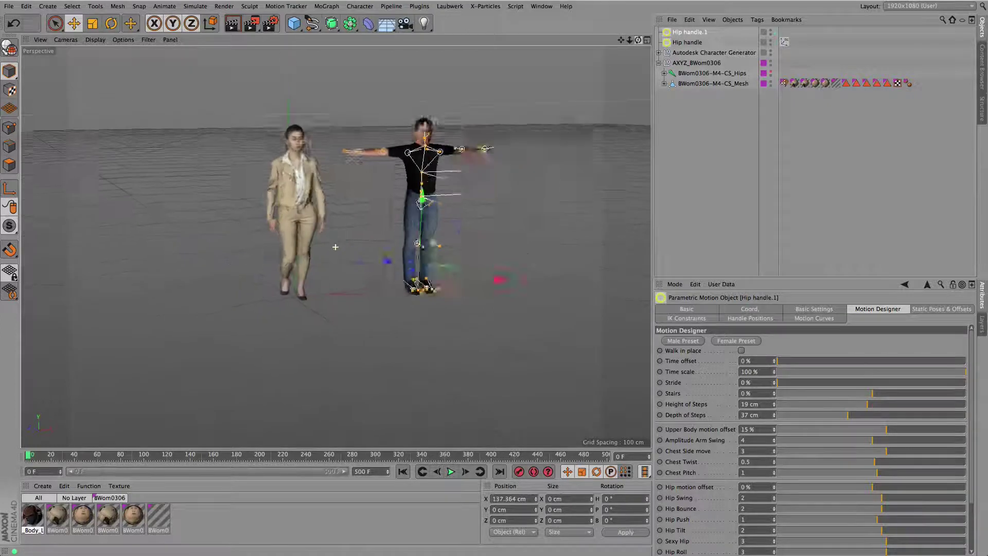
{"action": "left_click_drag", "start_coordinate": [587, 345], "coordinate": [565, 351], "text": "alt"}
{"action": "left_click_drag", "start_coordinate": [538, 310], "coordinate": [536, 309]}
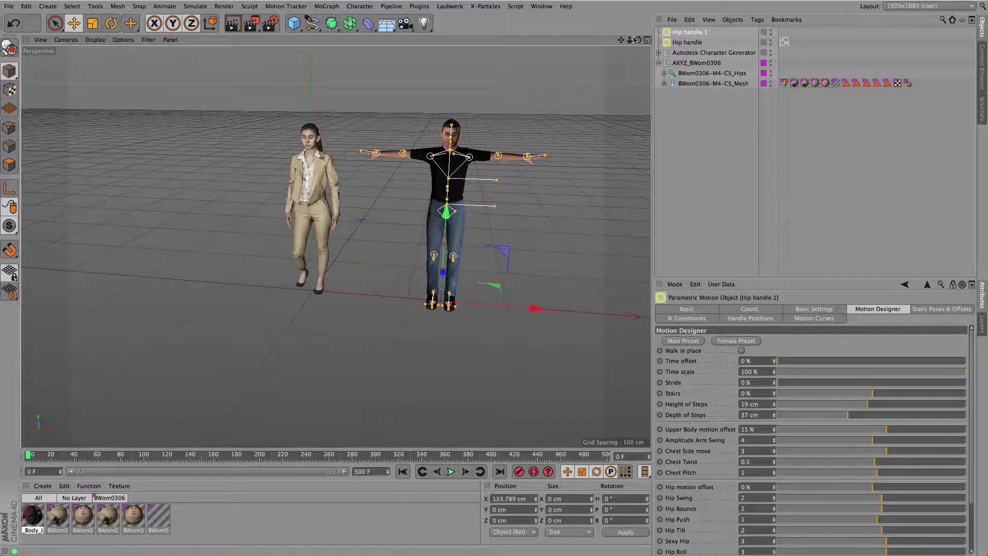
{"action": "left_click_drag", "start_coordinate": [638, 41], "coordinate": [651, 46]}
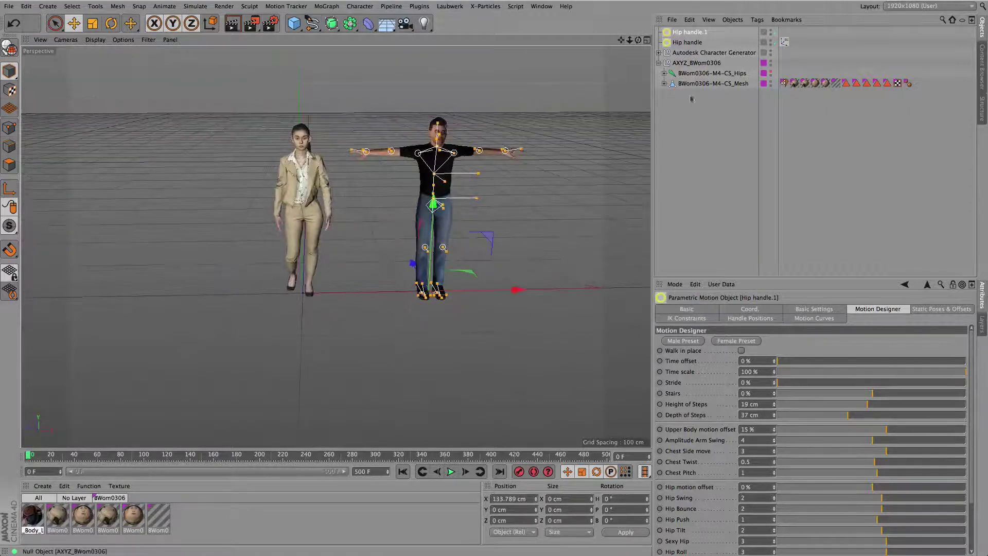
Step: Load the Simple Autodesk Character Generator rig preset with the man's Hips joint as Hips Link, and constrain the second Hip handle
{"action": "left_click", "coordinate": [659, 53]}
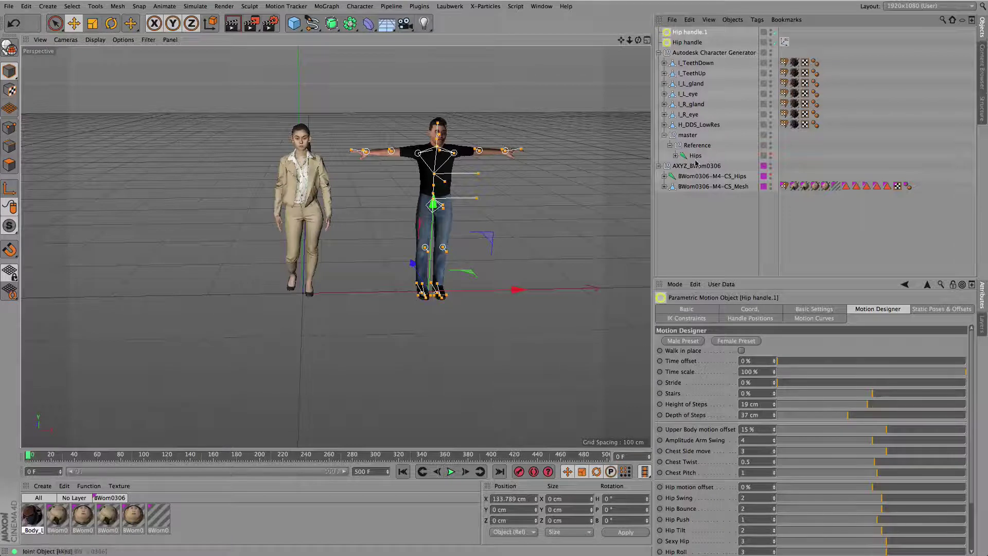
{"action": "left_click", "coordinate": [813, 310]}
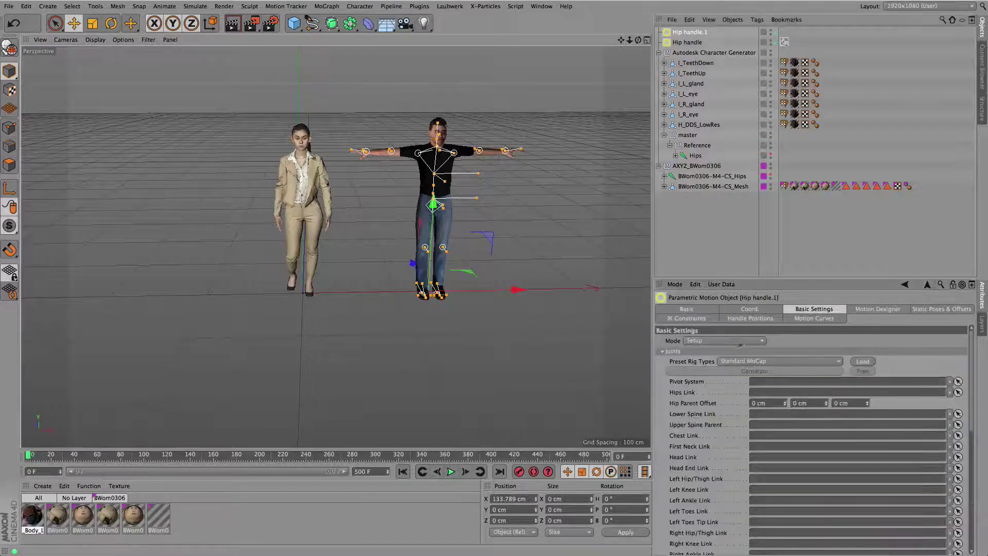
{"action": "left_click", "coordinate": [764, 362]}
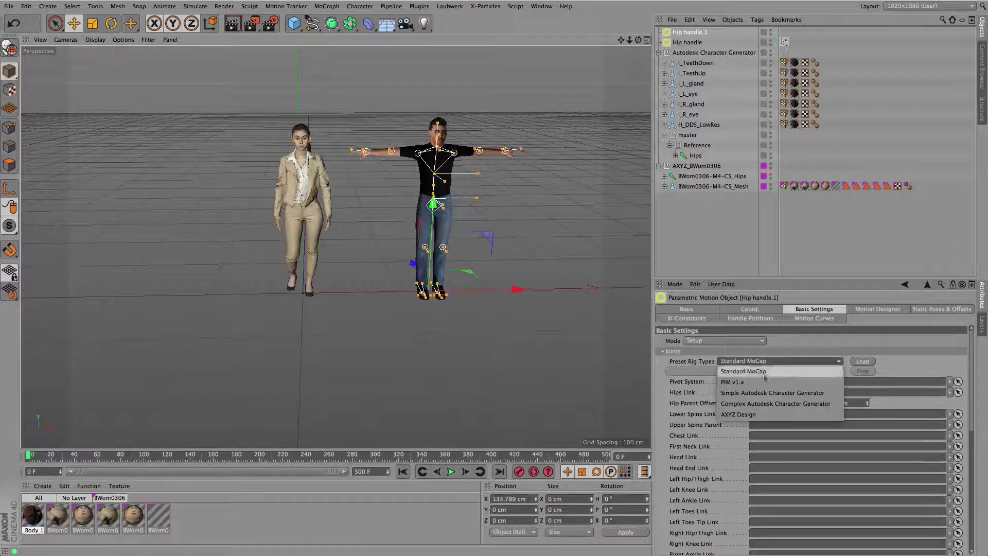
{"action": "left_click", "coordinate": [736, 393]}
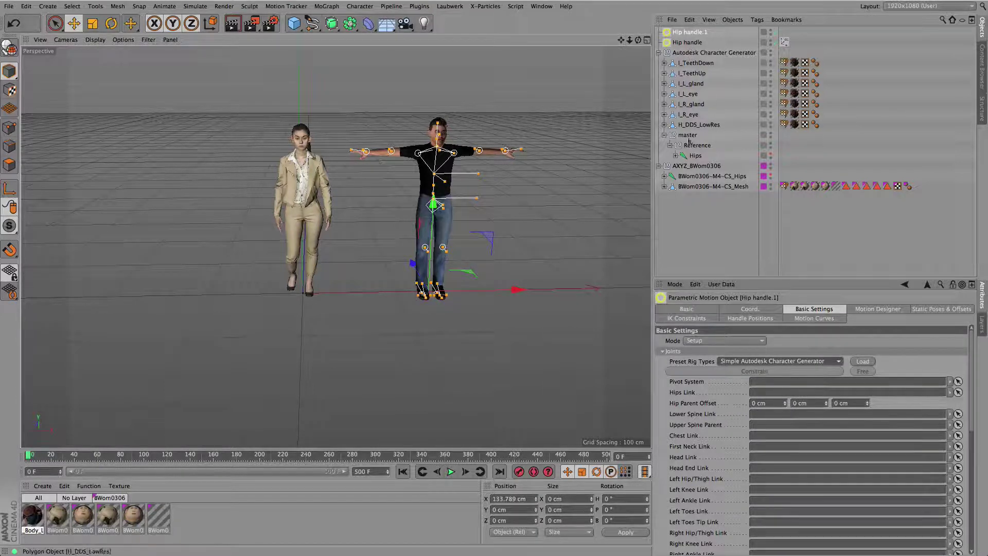
{"action": "left_click_drag", "start_coordinate": [692, 158], "coordinate": [759, 393]}
{"action": "left_click", "coordinate": [863, 361]}
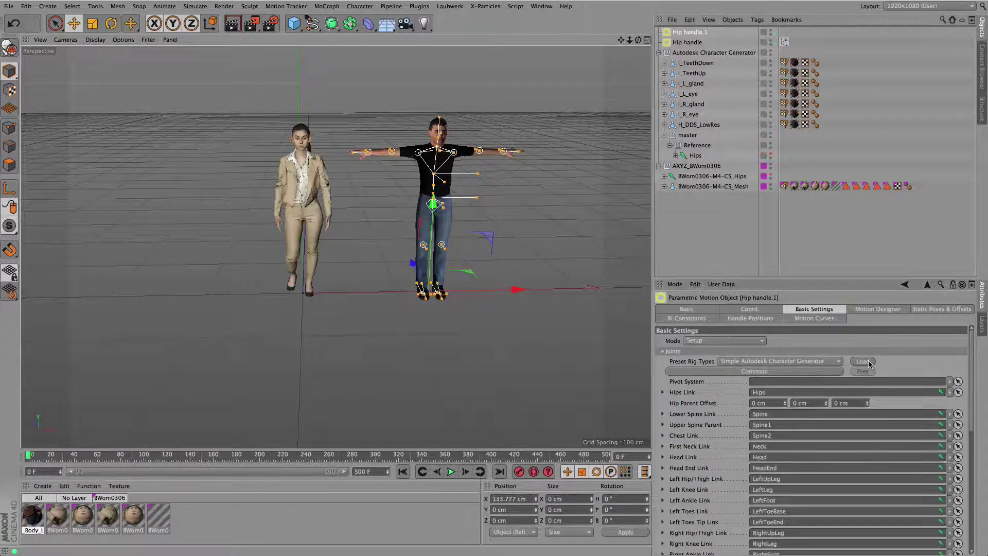
{"action": "left_click", "coordinate": [756, 373]}
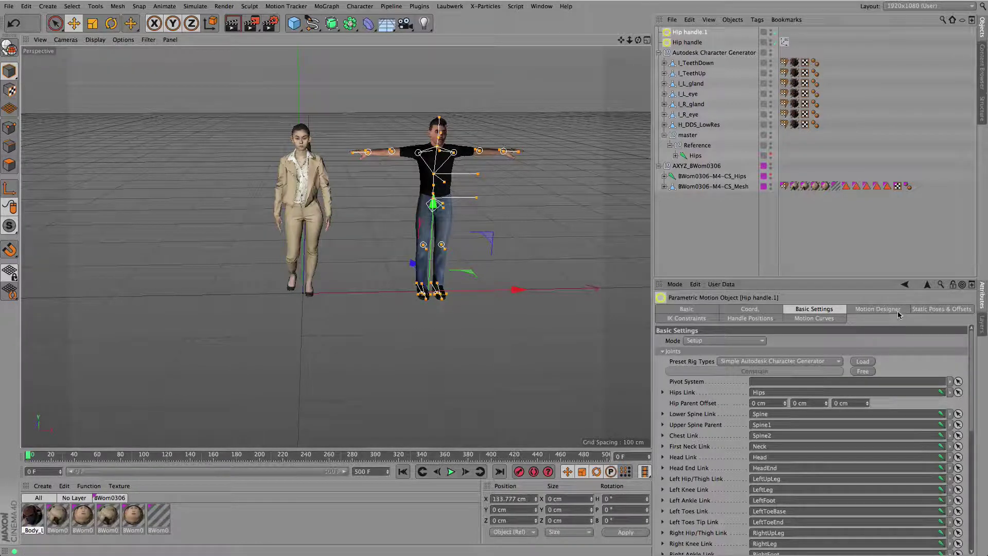
Step: Switch the second Hip handle's mode to Generic Walk and add a People in Motion IK tag to it
{"action": "left_click", "coordinate": [748, 340]}
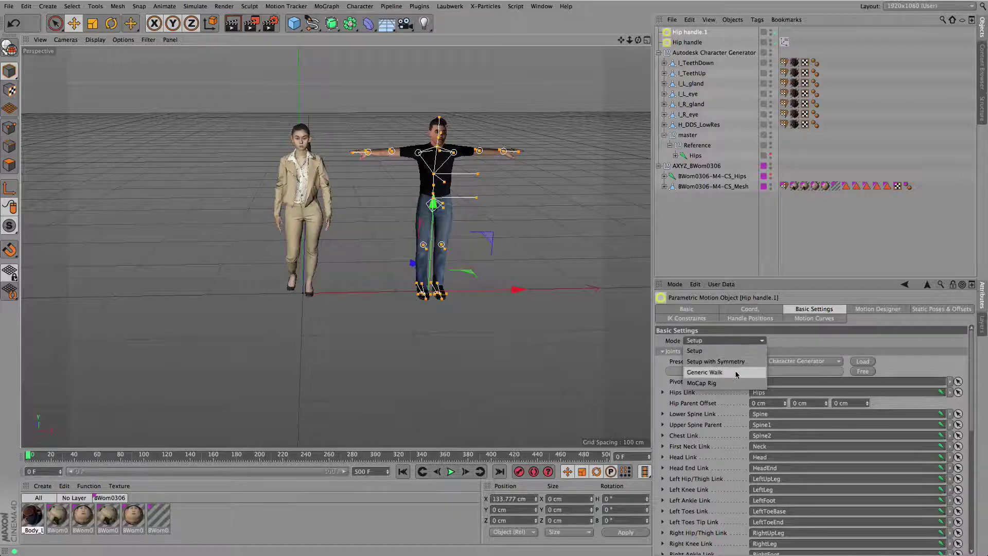
{"action": "left_click", "coordinate": [737, 374]}
{"action": "right_click", "coordinate": [700, 33]}
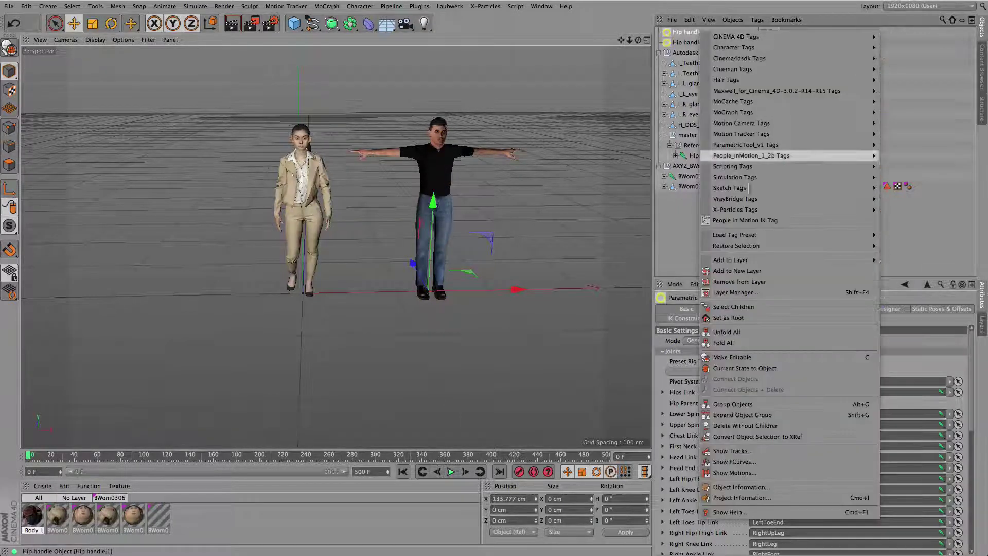
{"action": "left_click", "coordinate": [851, 215]}
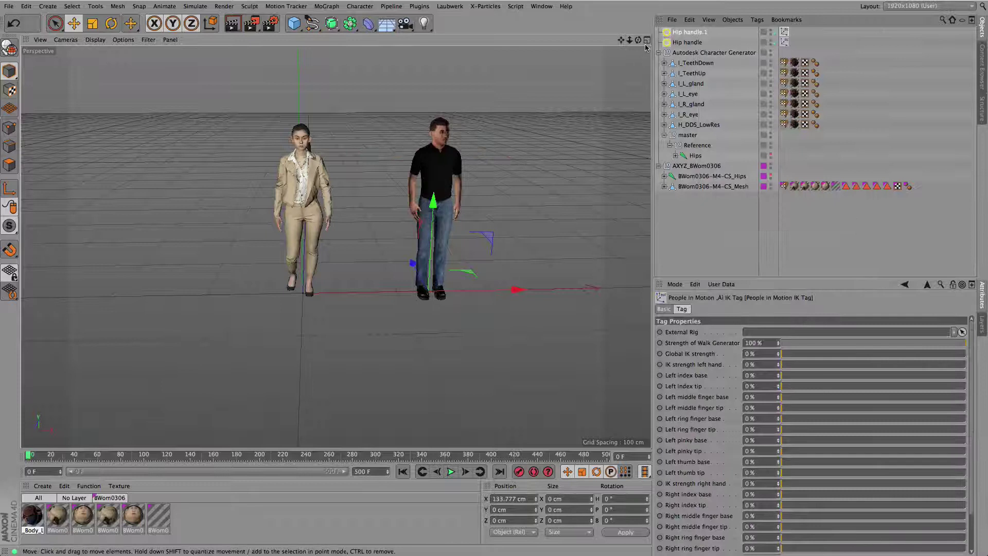
Step: Apply the male motion preset to the man's Hip handle and enable Walk in place
{"action": "left_click_drag", "start_coordinate": [638, 40], "coordinate": [637, 44]}
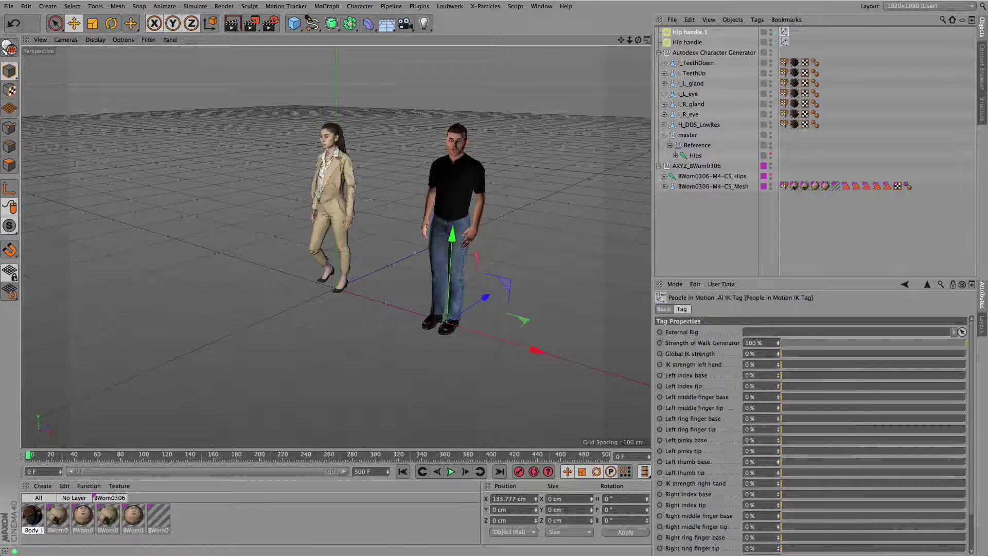
{"action": "left_click", "coordinate": [695, 33]}
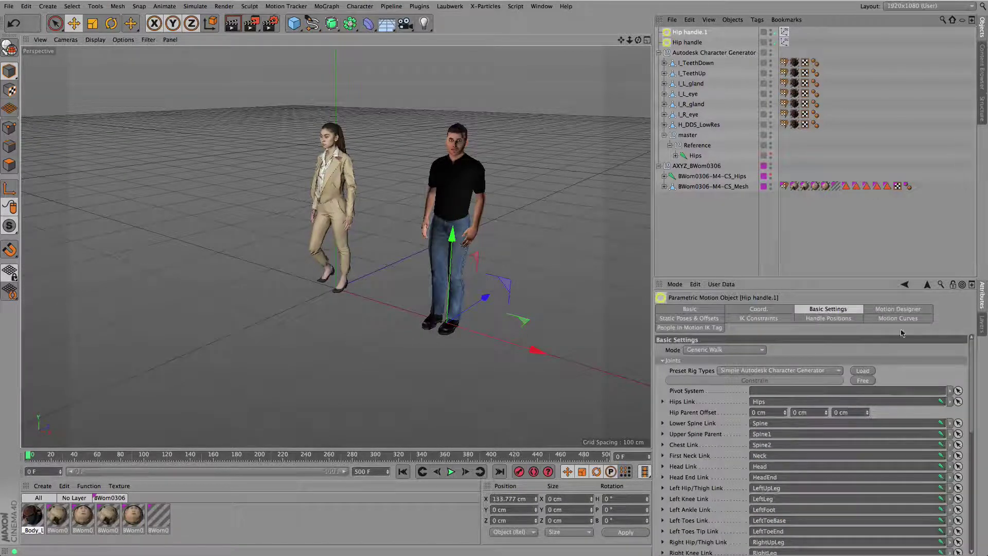
{"action": "left_click", "coordinate": [899, 309]}
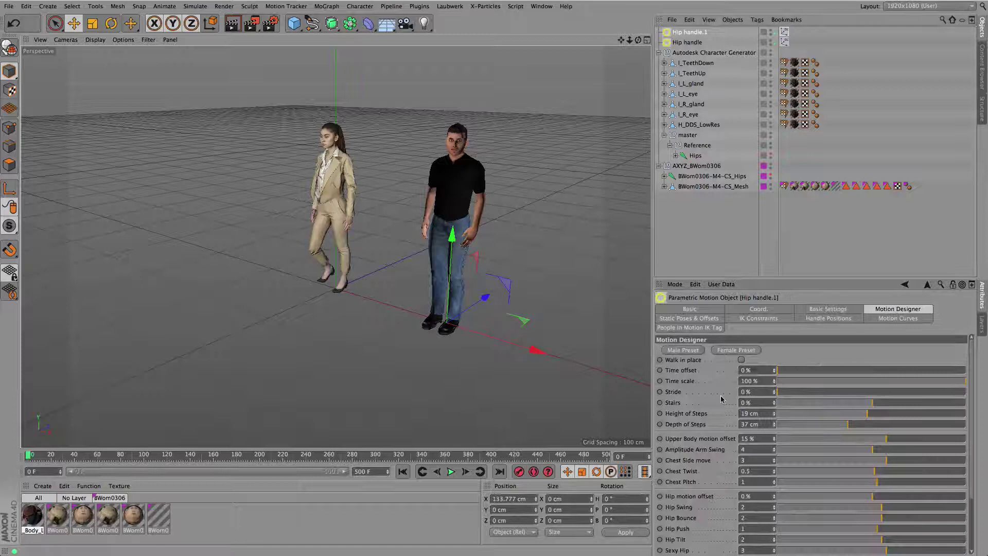
{"action": "left_click", "coordinate": [731, 350]}
{"action": "left_click", "coordinate": [700, 351]}
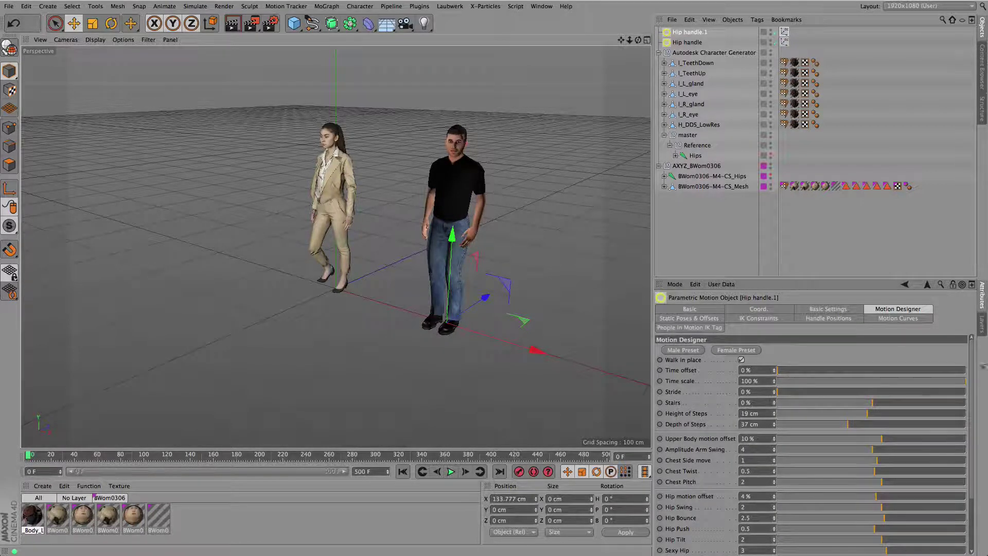
Step: Try out the Sit down pose on the man's Hip handle and return it to 0%
{"action": "left_click", "coordinate": [716, 319]}
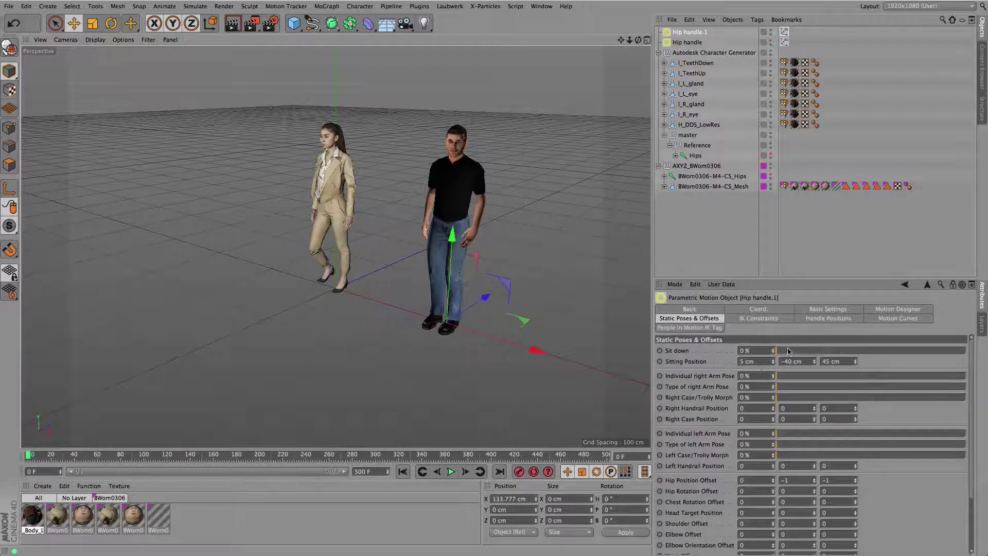
{"action": "left_click_drag", "start_coordinate": [789, 351], "coordinate": [736, 349]}
{"action": "left_click", "coordinate": [899, 309]}
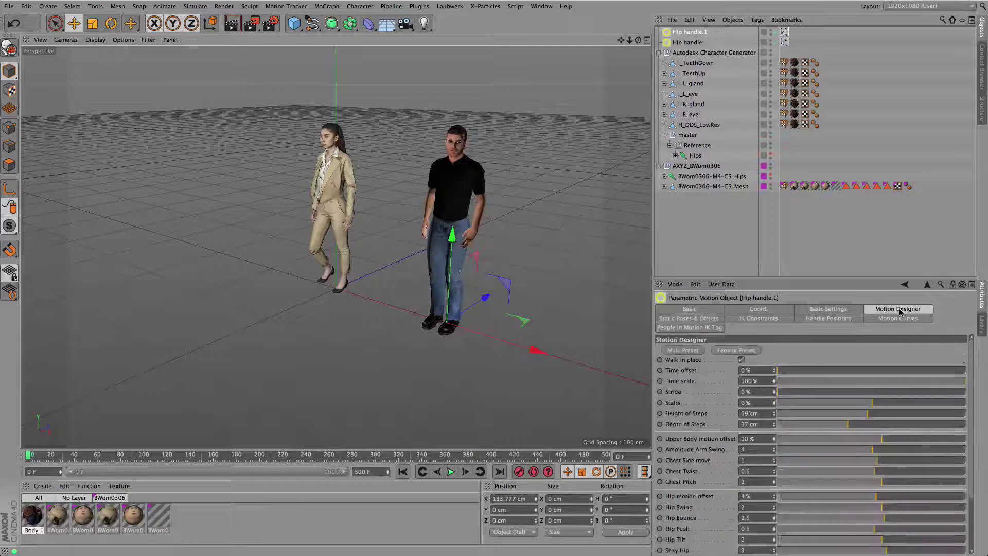
Step: Set the man's Stride to 100% and turn off Walk in place while previewing his run in playback
{"action": "left_click_drag", "start_coordinate": [780, 391], "coordinate": [929, 392]}
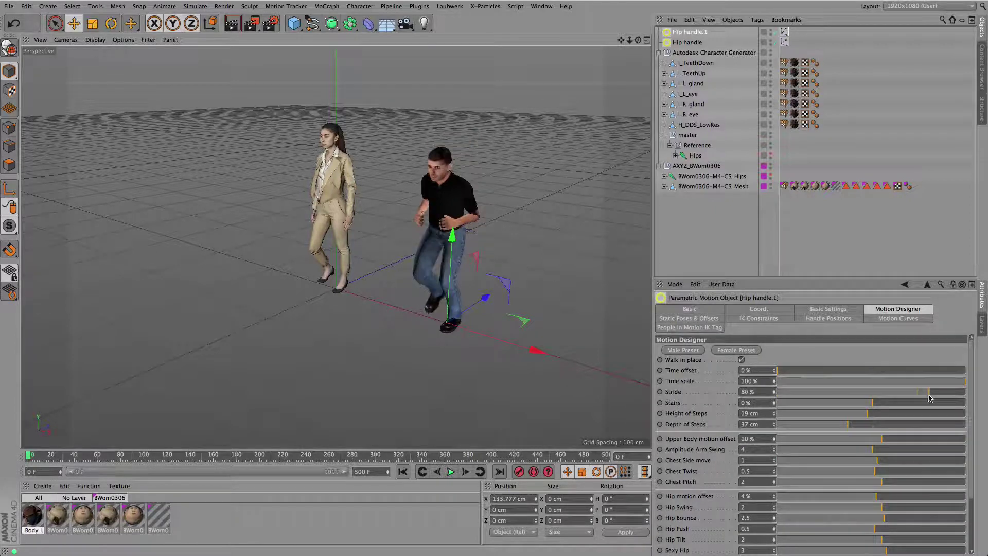
{"action": "left_click", "coordinate": [451, 473]}
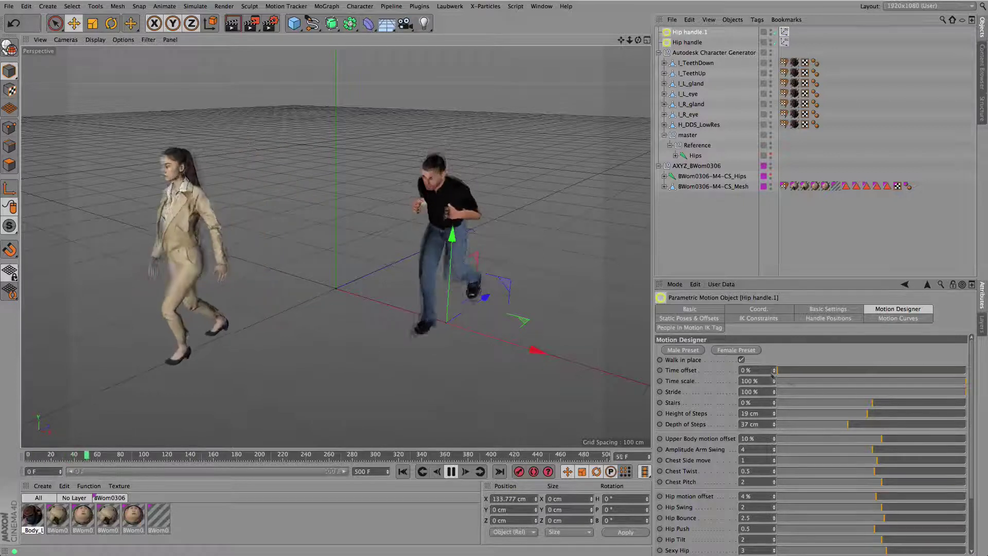
{"action": "left_click", "coordinate": [741, 360]}
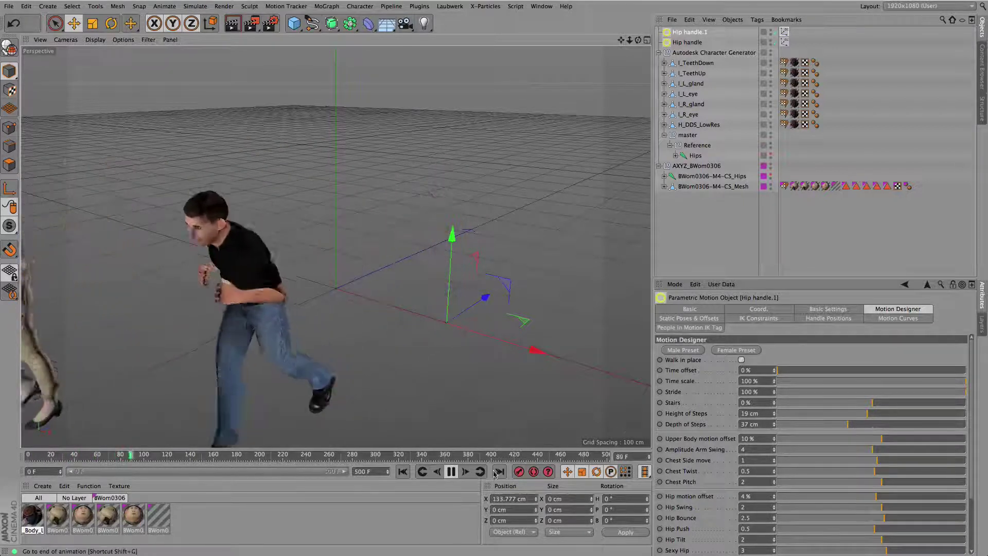
{"action": "left_click", "coordinate": [456, 475]}
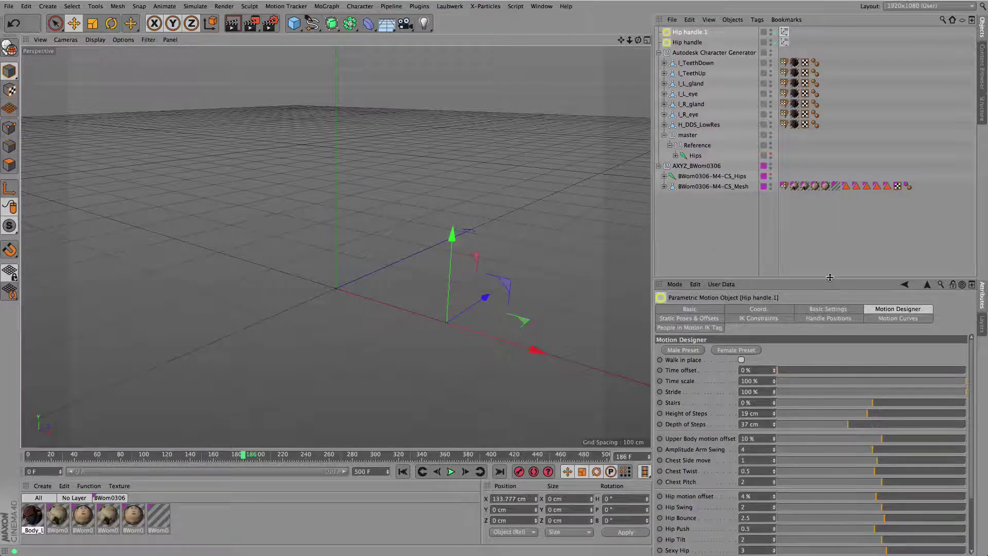
Step: Enlarge the attributes area to show more of the man's Motion Designer settings
{"action": "left_click_drag", "start_coordinate": [830, 278], "coordinate": [825, 222]}
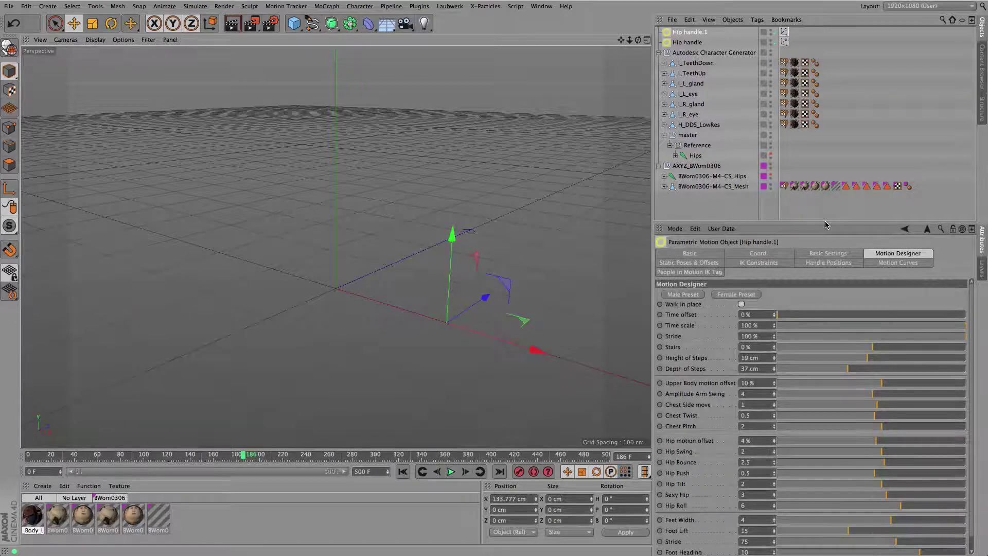